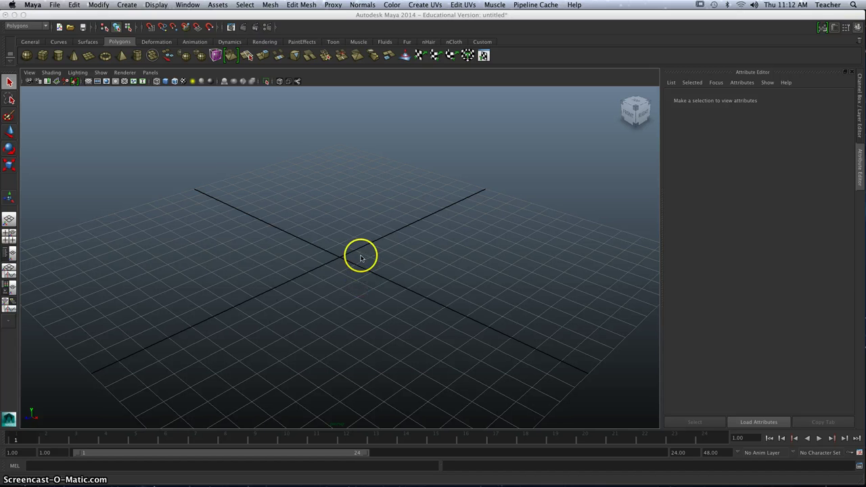
Switch to a full-size right side view with space above the ground line for drawing a profile
left_click_drag(359, 259, 358, 253, "alt")
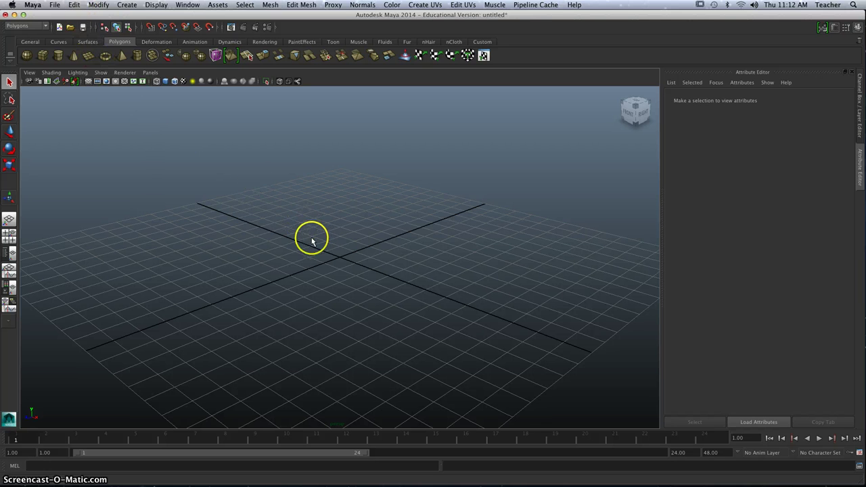
key("space")
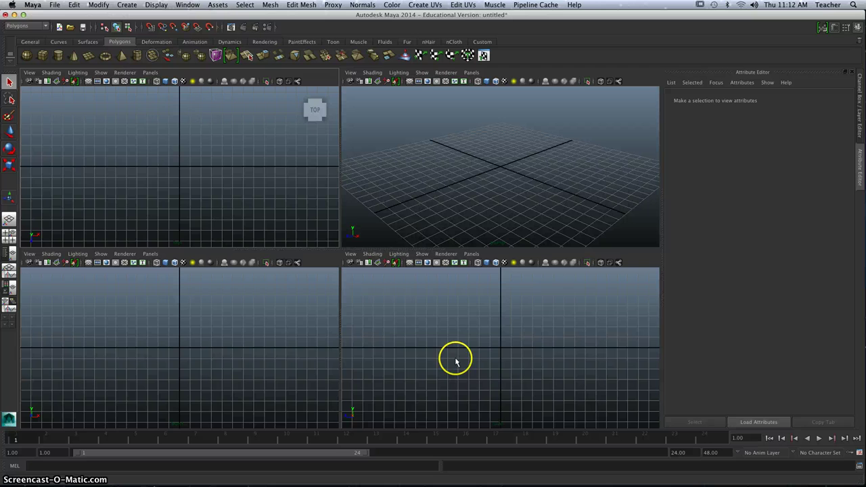
left_click(476, 337)
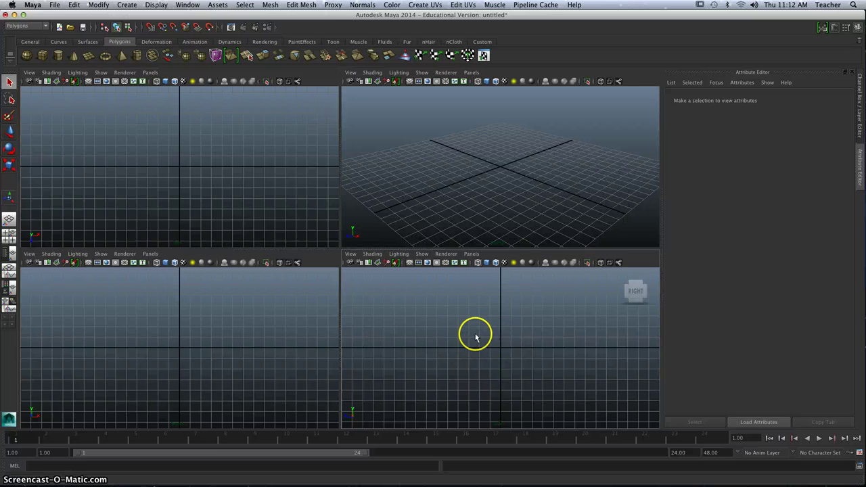
key("space")
middle_click_drag(369, 201, 370, 307, "alt")
scroll(369, 285, "down", 2)
Draw half of a vase profile beside the vertical axis with the EP Curve Tool, including a narrow neck, round body and stepped foot
left_click(126, 5)
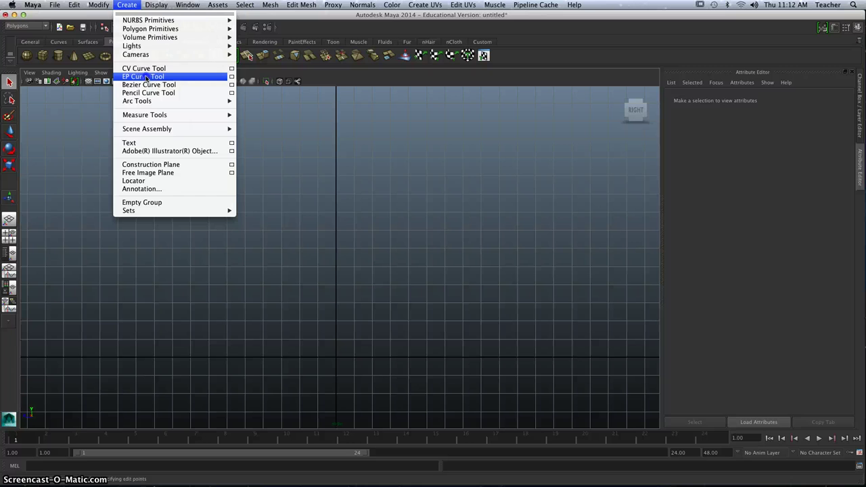
left_click(176, 79)
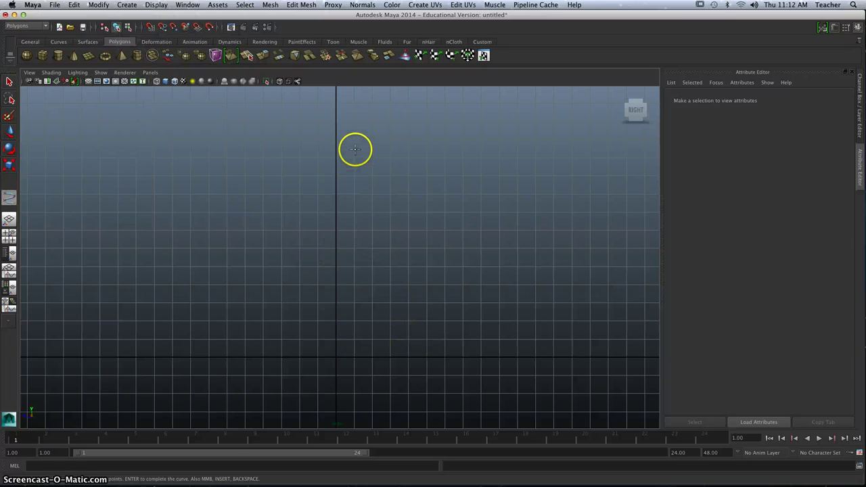
left_click(353, 122)
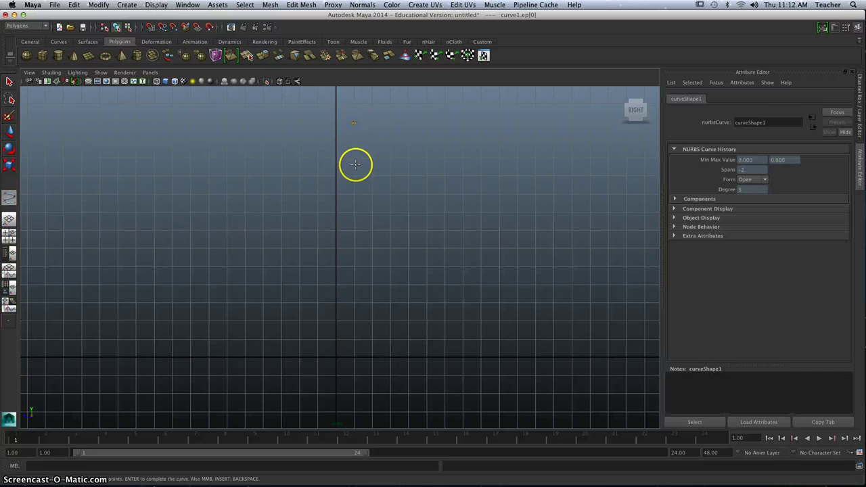
left_click(384, 180)
left_click(406, 188)
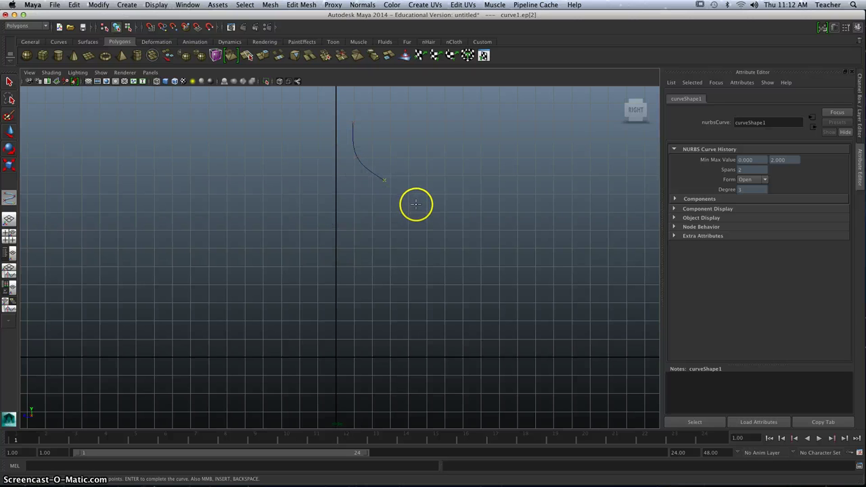
left_click_drag(427, 273, 426, 281)
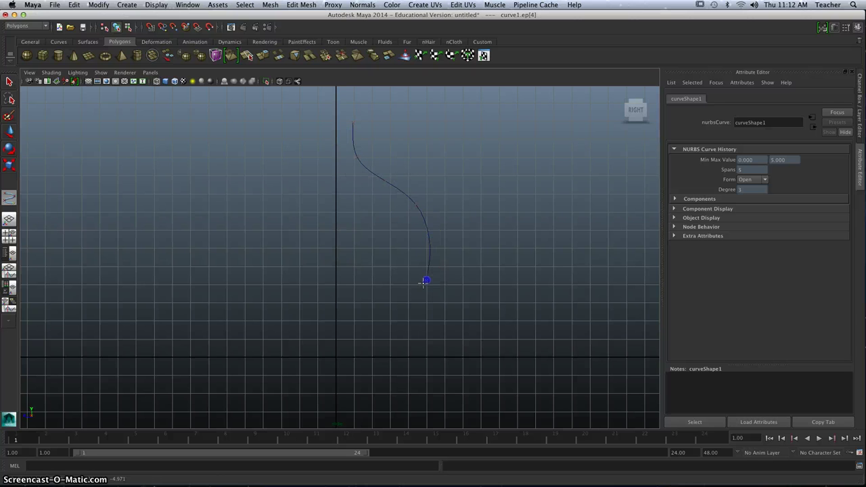
left_click(378, 317)
left_click(362, 335)
left_click(349, 357)
left_click(383, 370)
left_click(389, 379)
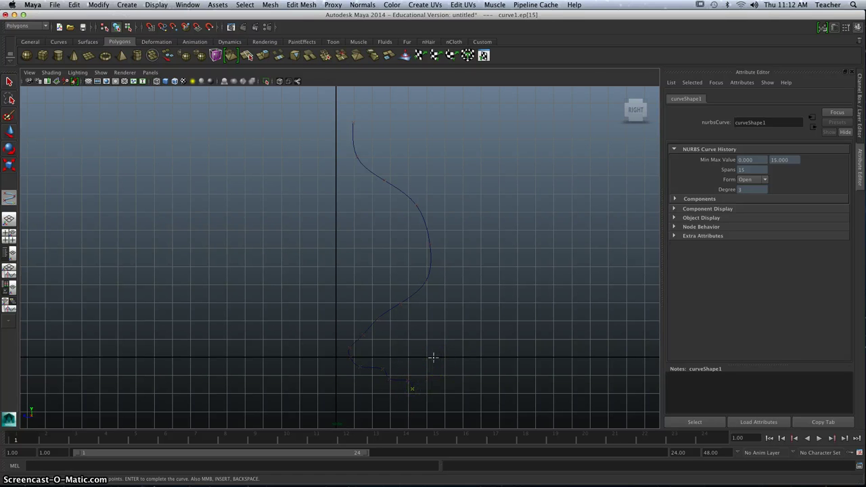
key("Return")
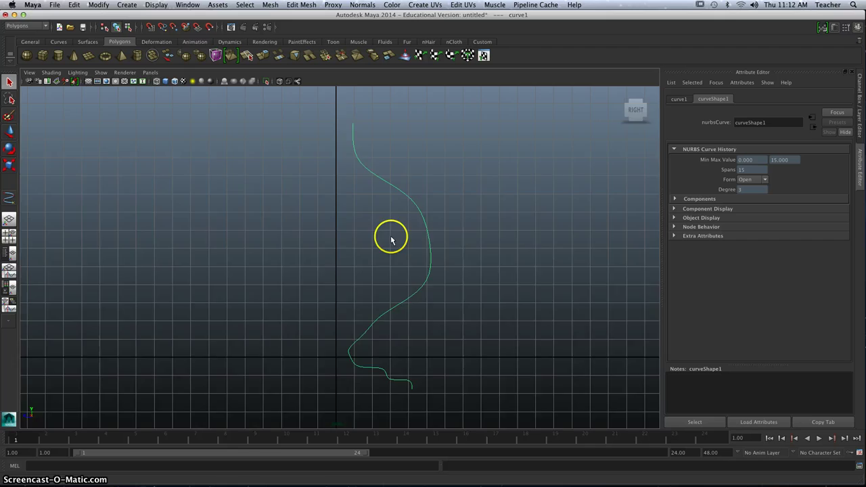
Return to the perspective view, switch to the Surfaces menu set and revolve the profile curve into a vase
key("space")
key("space")
left_click_drag(441, 178, 462, 284, "alt")
right_click_drag(462, 285, 454, 271, "alt")
left_click_drag(454, 268, 456, 270, "alt")
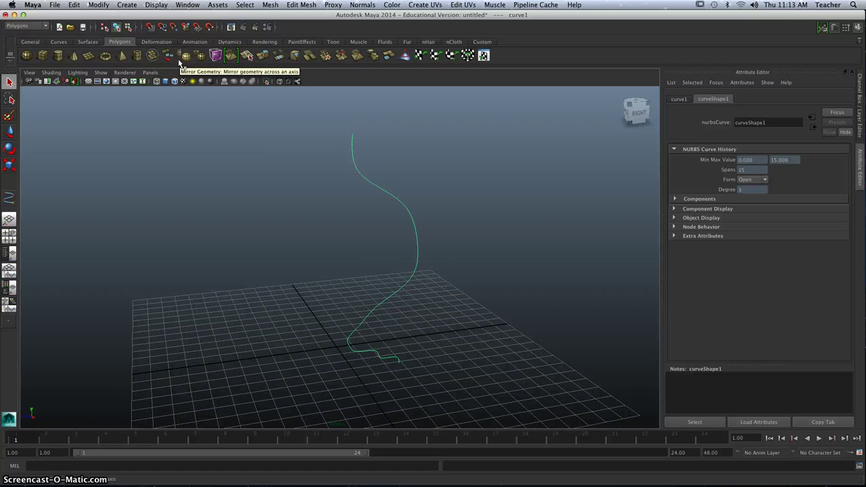
left_click(32, 28)
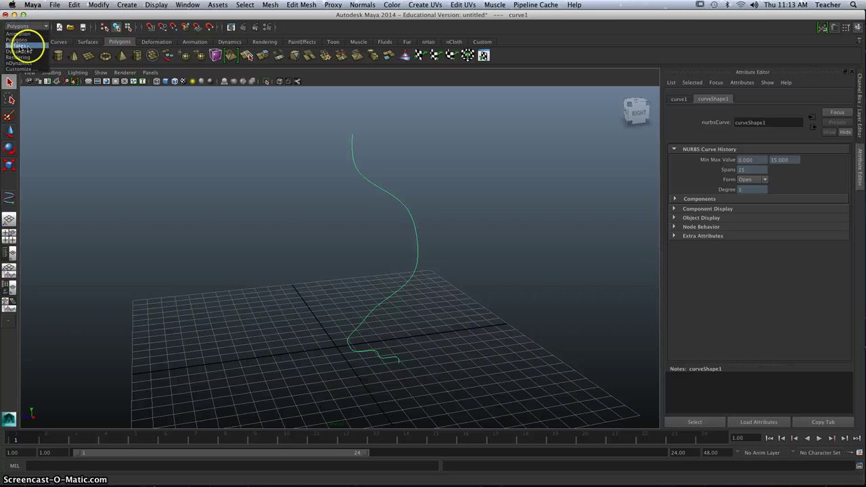
left_click(22, 45)
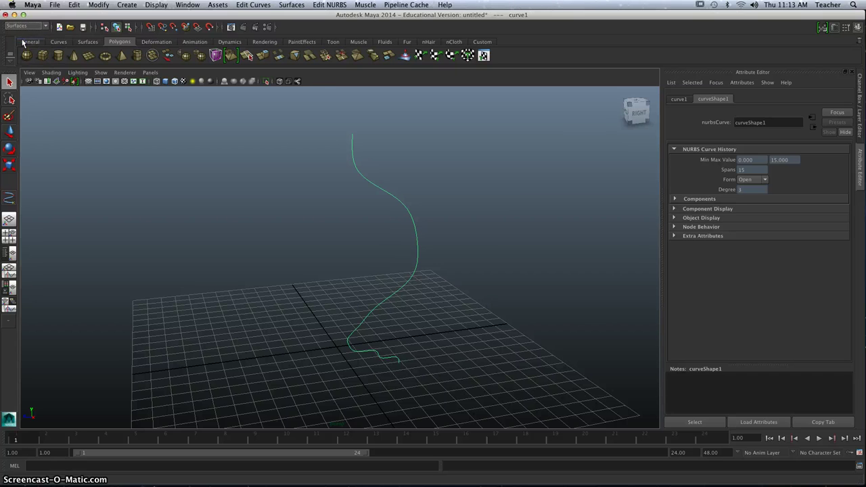
left_click(218, 4)
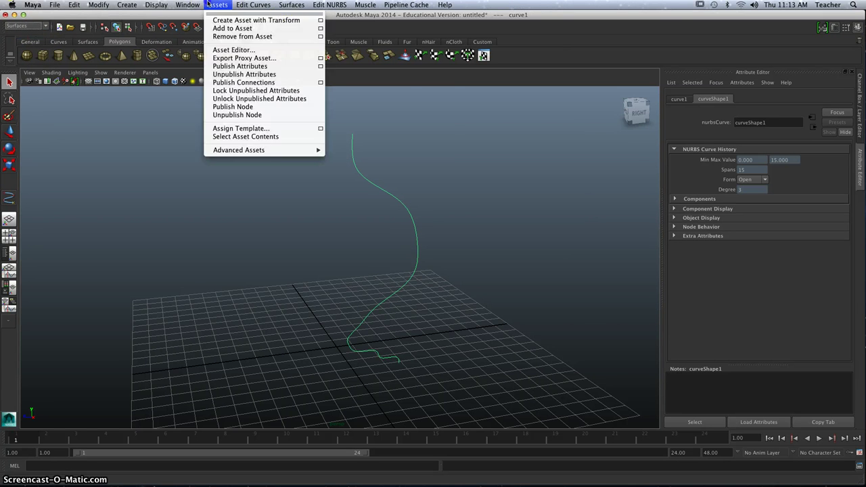
mouse_move(292, 4)
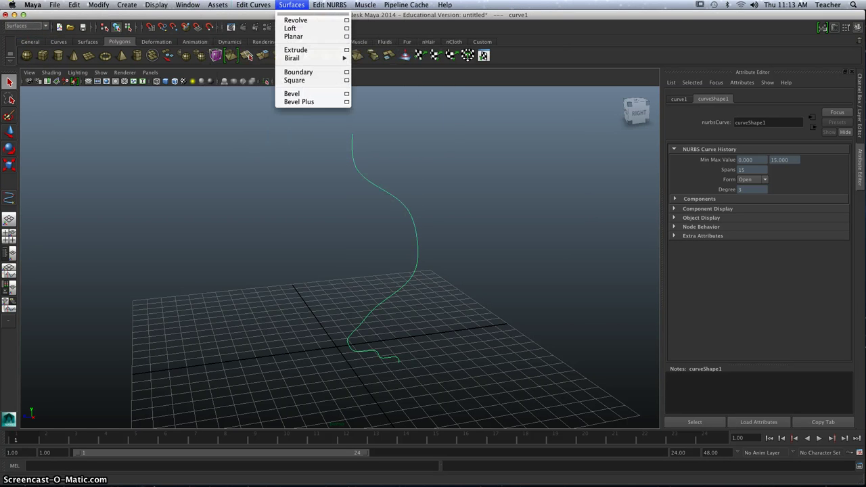
left_click(296, 20)
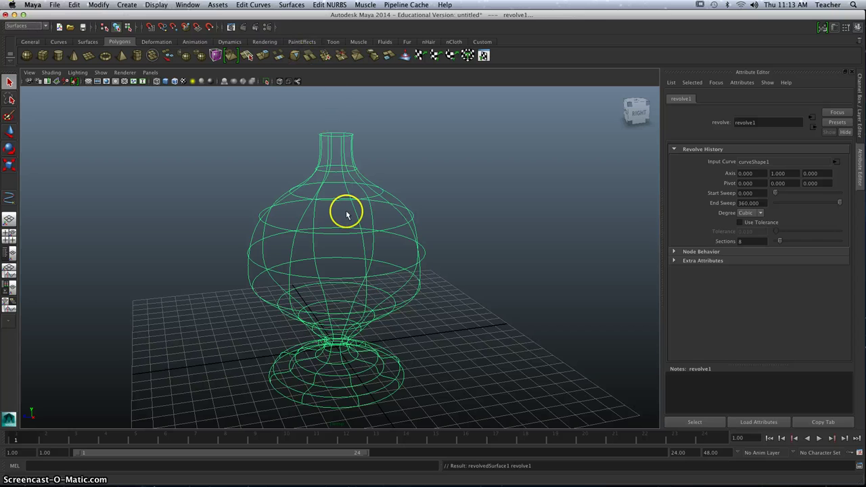
Display the revolved vase in shaded mode and assign it a new Blinn material
mouse_move(346, 216)
left_mouse_down("alt")
mouse_move(373, 215)
mouse_move(346, 201)
mouse_move(315, 203)
mouse_move(338, 205)
left_mouse_up("alt")
key("5")
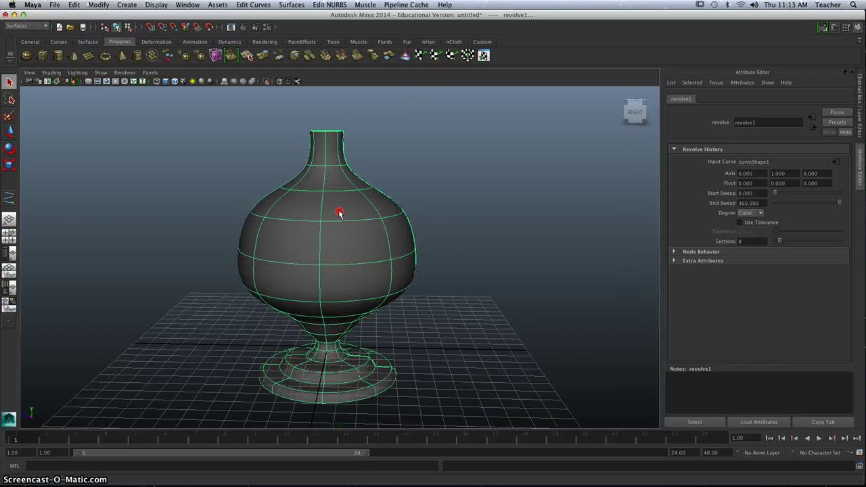
right_click(339, 212)
right_click_drag(340, 214, 342, 375)
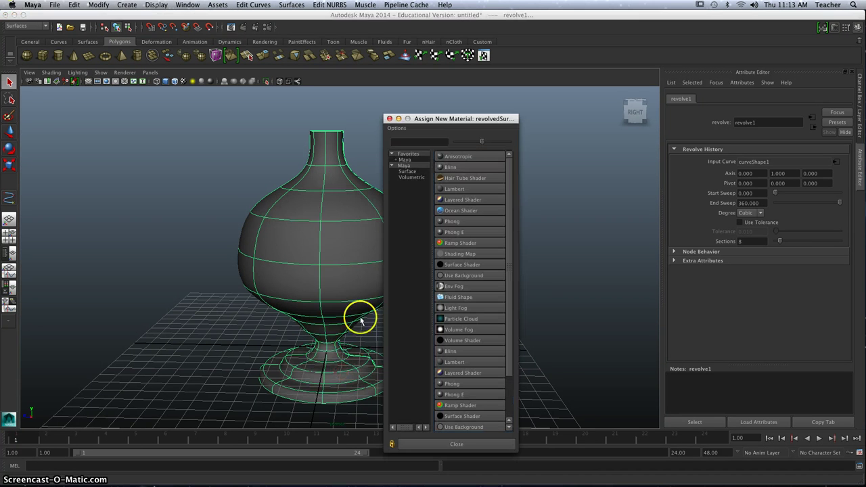
left_click(454, 167)
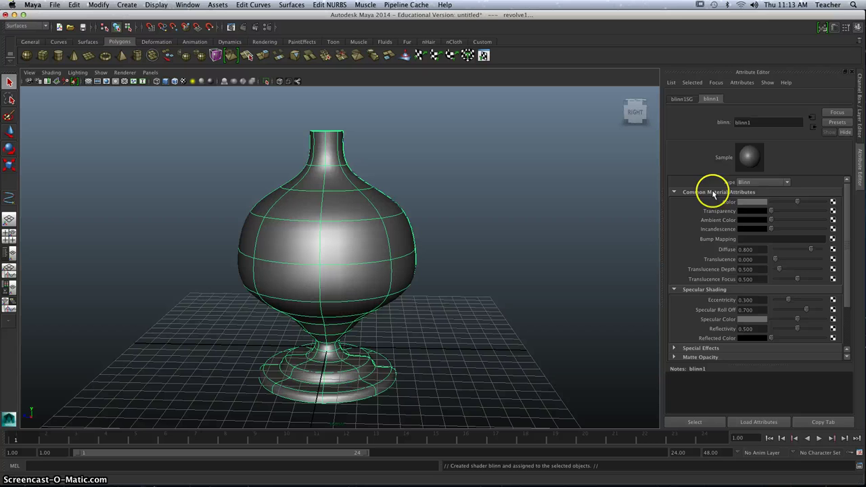
Set the Blinn material's color to cyan
left_click(756, 203)
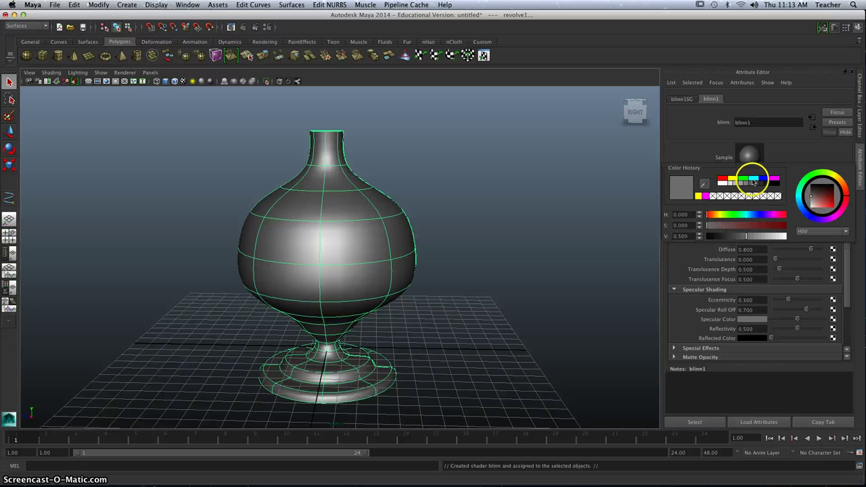
left_click(748, 178)
left_click_drag(488, 224, 399, 232, "alt")
Examine the vase's neck and rim from several angles to locate the original profile curve
left_click(377, 218)
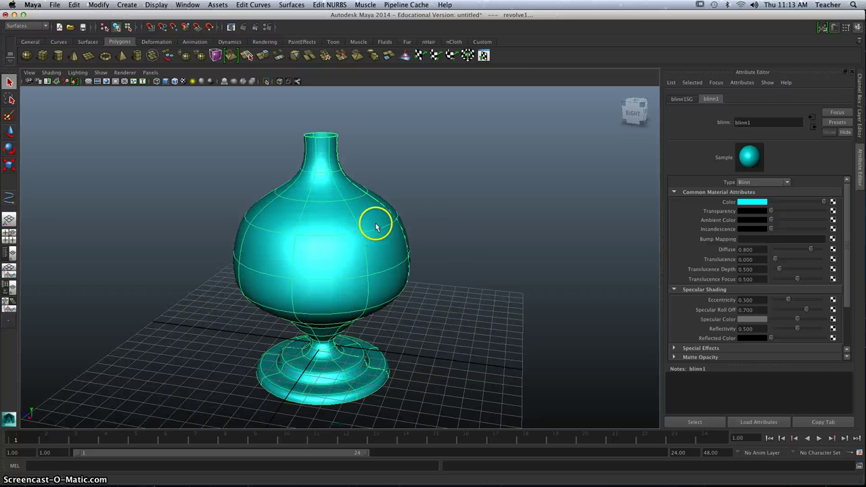
left_click(385, 232)
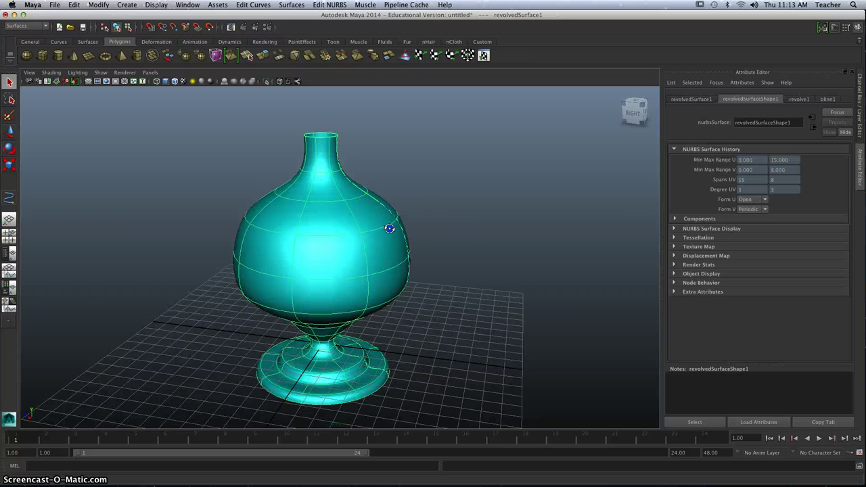
left_click_drag(390, 226, 325, 135, "alt")
middle_click_drag(326, 148, 329, 202, "alt")
scroll(326, 169, "up", 8)
scroll(329, 202, "down", 8)
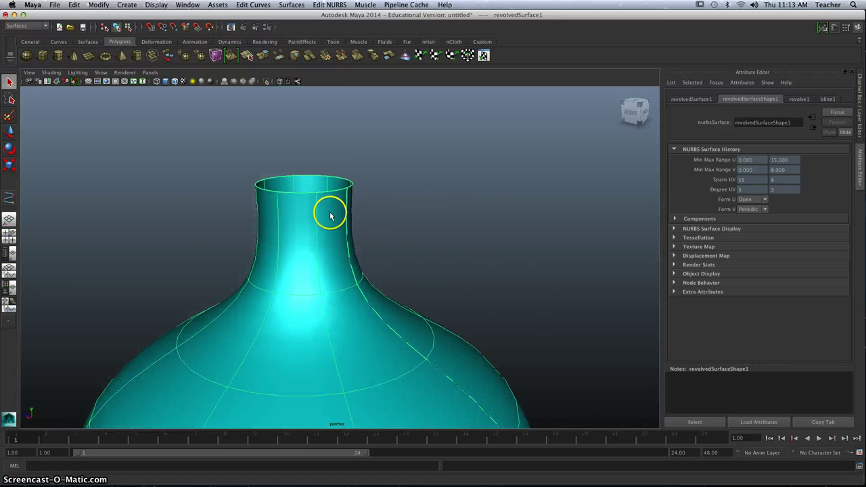
left_click_drag(338, 193, 344, 226, "alt")
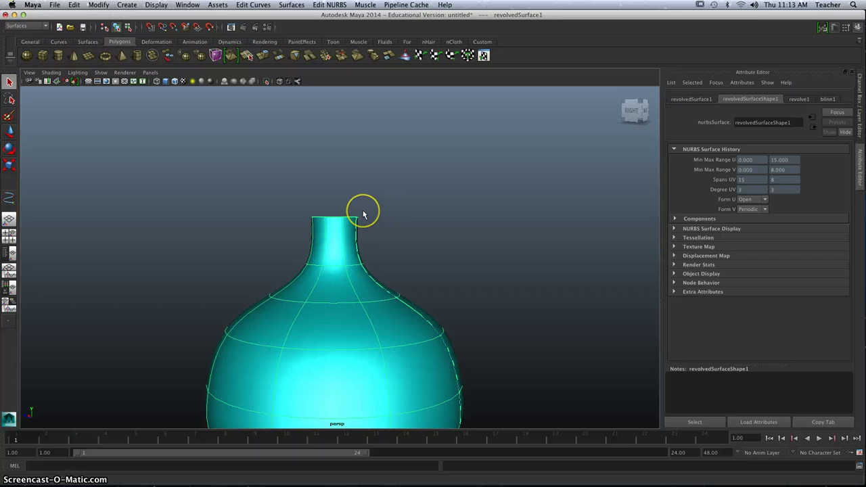
scroll(364, 214, "down", 5)
left_click_drag(364, 214, 330, 223, "alt")
scroll(341, 237, "down", 2)
scroll(341, 230, "up", 5)
scroll(331, 273, "down", 1)
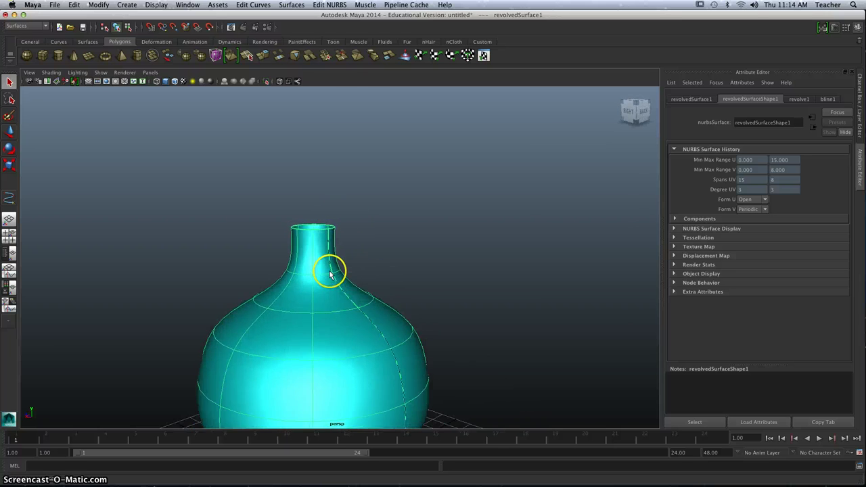
scroll(330, 273, "up", 5)
Select the original profile curve on the vase's neck instead of the revolved surface
left_click(319, 270)
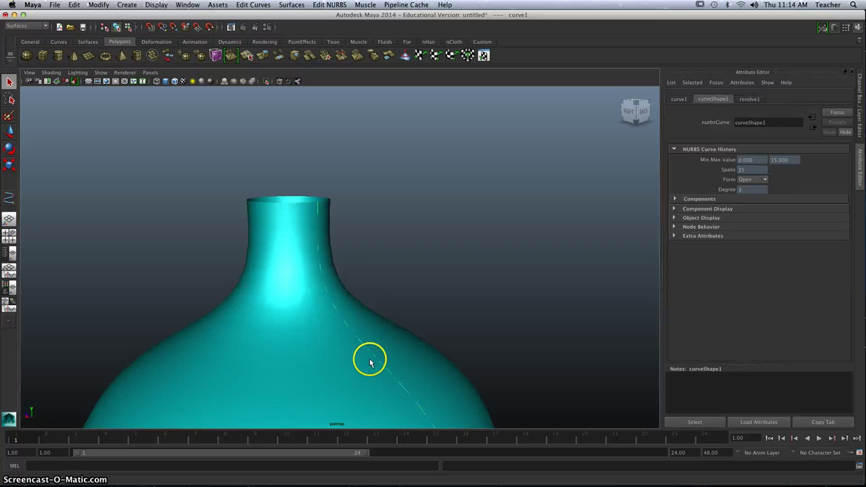
left_click(301, 288)
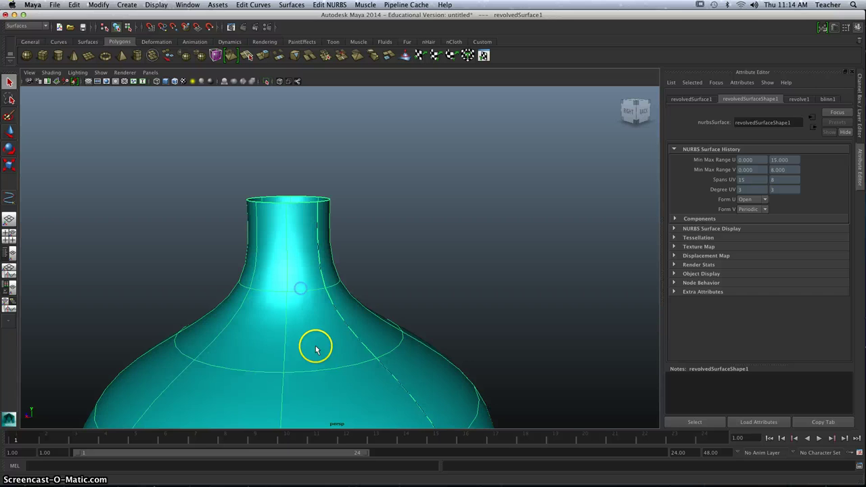
left_click(320, 269)
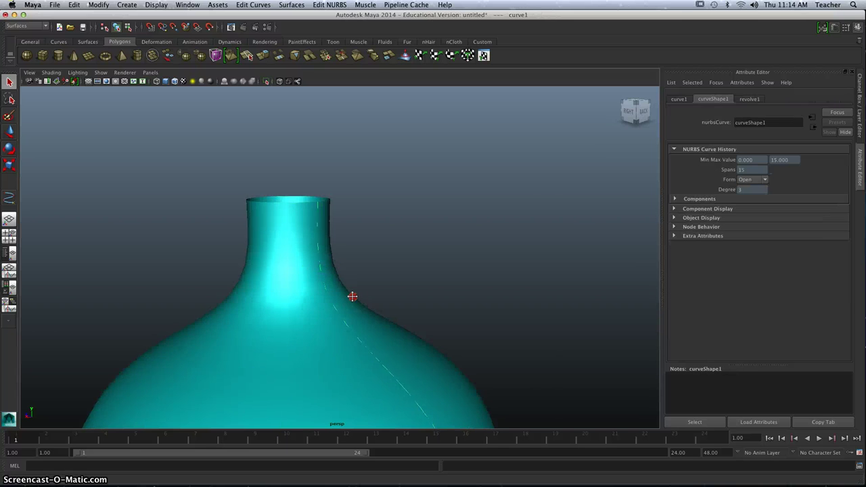
middle_click_drag(352, 296, 358, 243, "alt")
scroll(352, 243, "down", 3)
left_click_drag(349, 251, 353, 253, "alt")
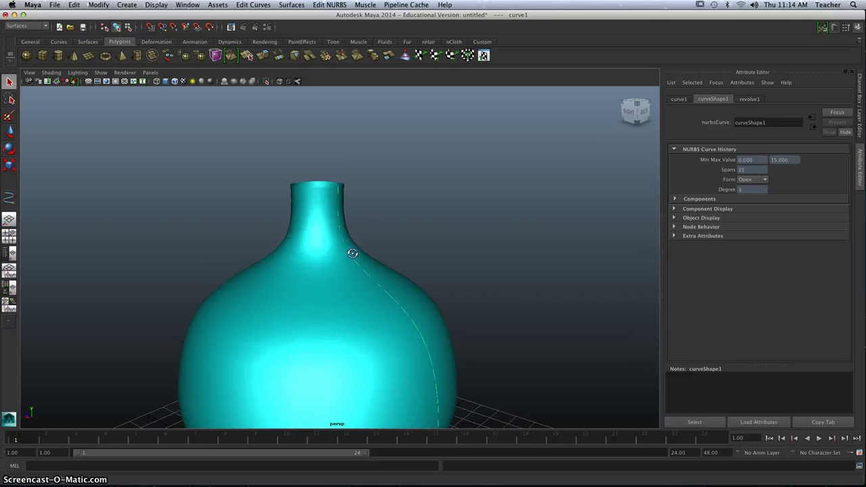
left_click(187, 203)
left_click(340, 226)
right_click(340, 231)
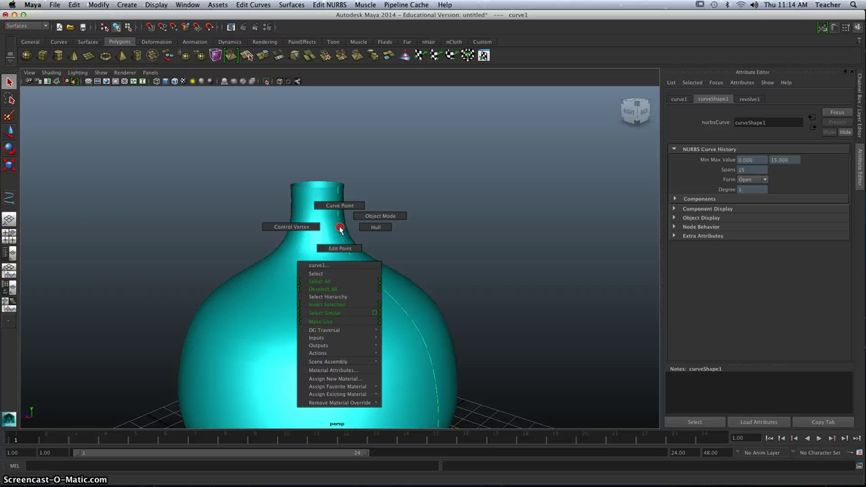
right_click_drag(340, 230, 295, 229)
right_click(326, 228)
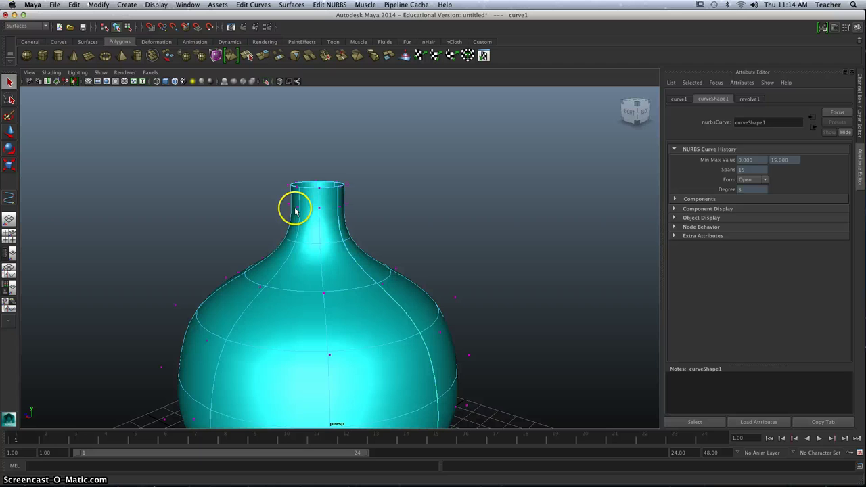
right_click_drag(330, 237, 340, 228)
Show the profile curve's control vertices and move the topmost one straight up to lengthen the vase's neck
left_click(344, 230)
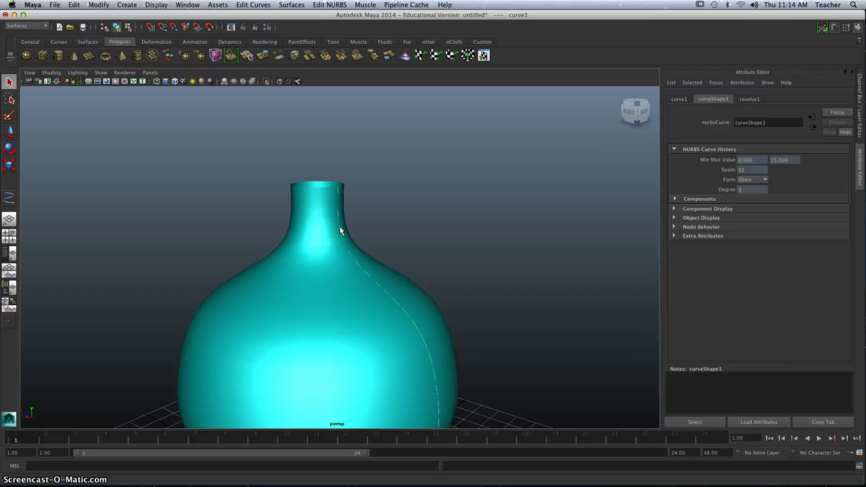
right_click_drag(340, 231, 317, 210)
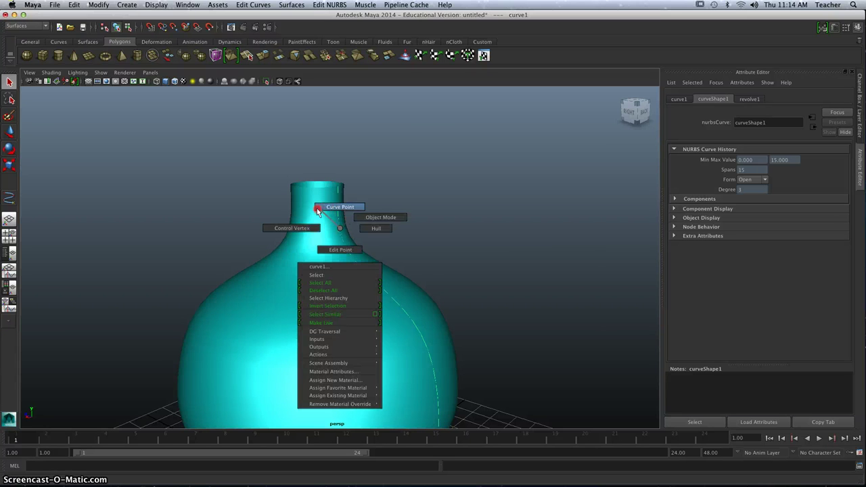
right_click_drag(325, 246, 306, 229)
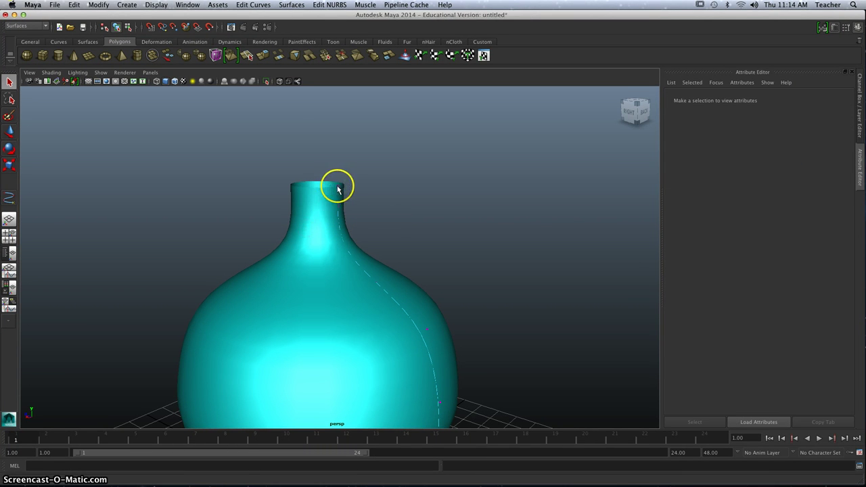
left_click(15, 136)
left_click_drag(336, 162, 332, 69)
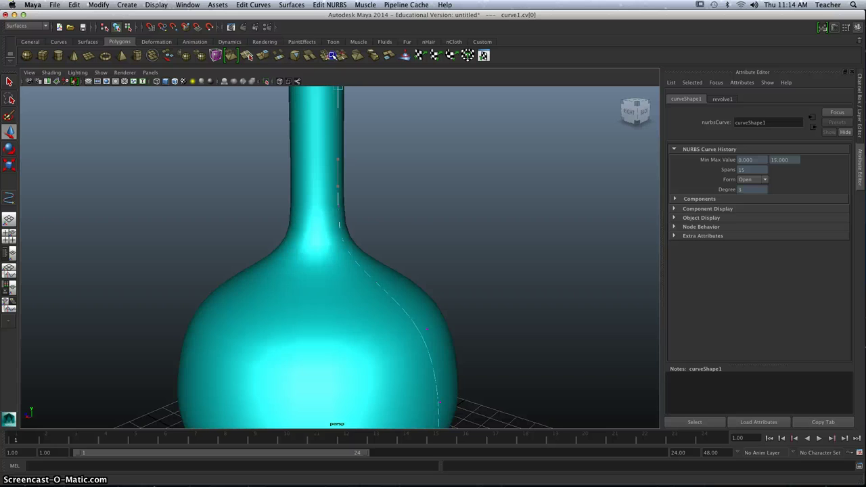
Lower the topmost control vertex of the profile curve to shorten the vase's neck
middle_click_drag(363, 203, 359, 245, "alt")
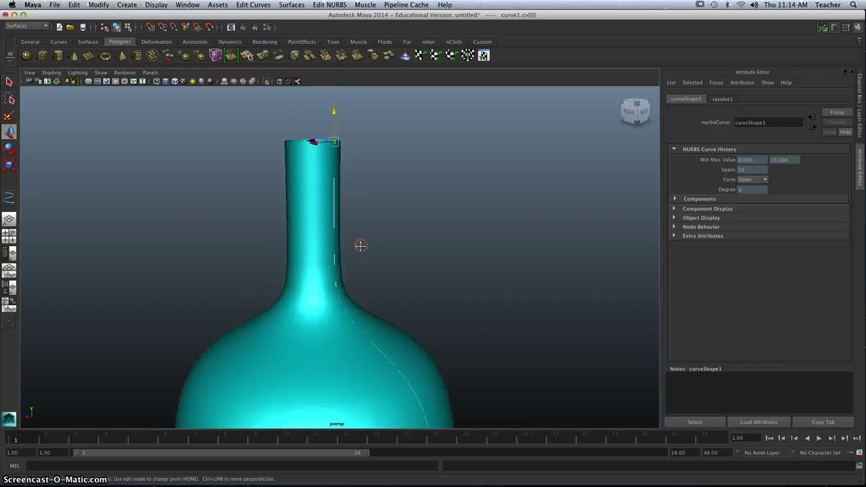
scroll(360, 247, "down", 4)
scroll(360, 249, "down", 3)
scroll(358, 253, "up", 2)
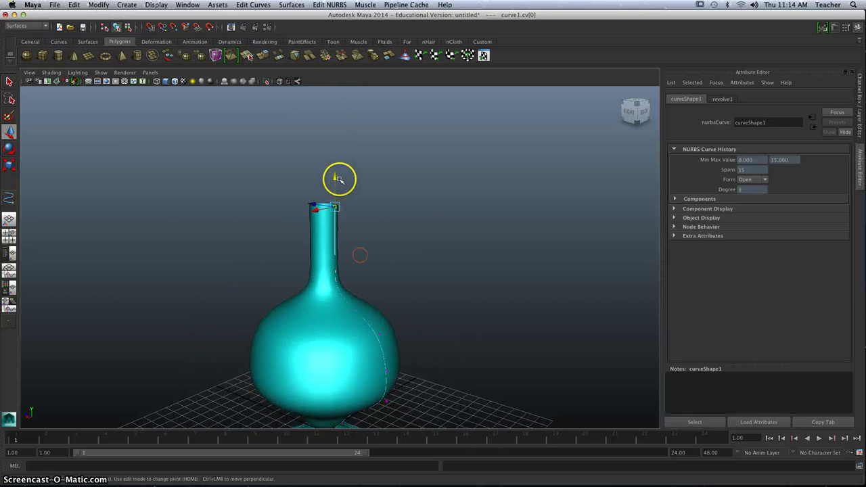
left_click_drag(338, 180, 379, 234)
scroll(356, 274, "up", 3)
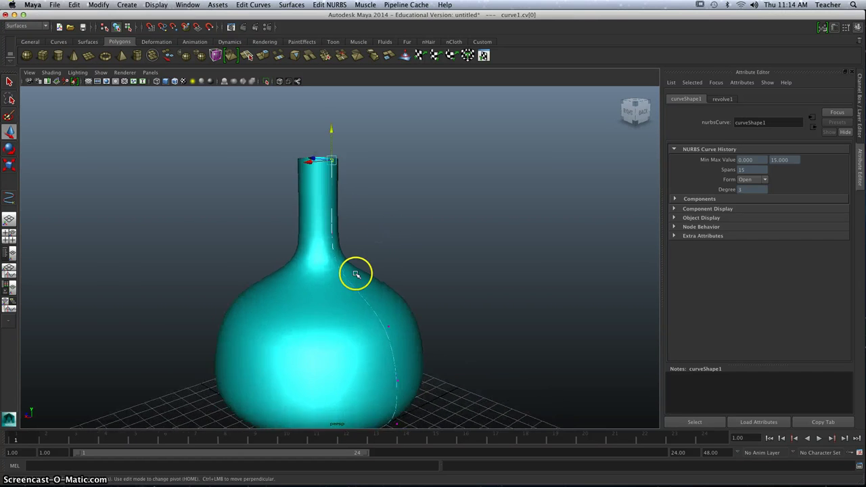
Select a control vertex on the side of the vase's belly and move it horizontally to reshape the belly
left_click(394, 334)
middle_click_drag(411, 278, 423, 206, "alt")
mouse_move(421, 257)
left_mouse_down("alt")
mouse_move(431, 257)
mouse_move(339, 244)
mouse_move(406, 254)
left_mouse_up("alt")
middle_click_drag(418, 261, 433, 207, "alt")
mouse_move(443, 252)
left_mouse_down()
mouse_move(396, 241)
mouse_move(438, 248)
left_mouse_up()
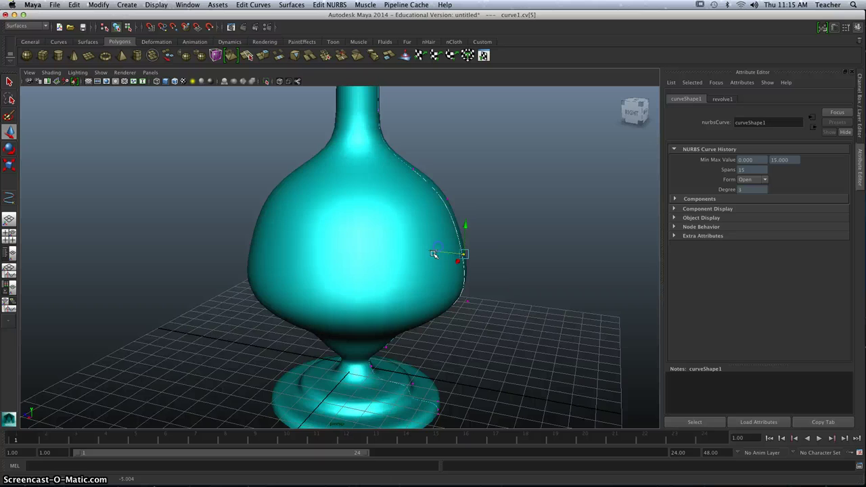
Move the control vertex just below the belly inward toward the axis to pinch the vase's underside
left_click_drag(434, 255, 352, 299, "alt")
middle_click_drag(352, 299, 323, 284, "alt")
scroll(331, 284, "down", 5)
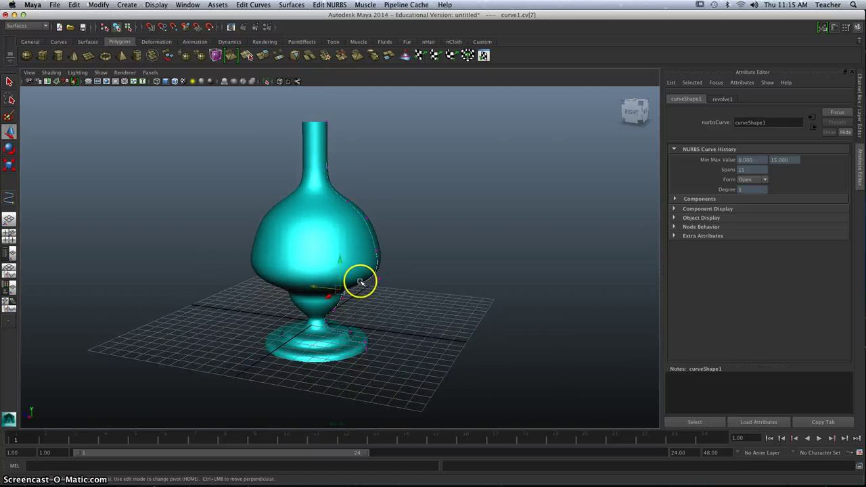
Select the group of control vertices along the vase's foot and move them inward to narrow the foot
left_click_drag(371, 275, 384, 318, "alt")
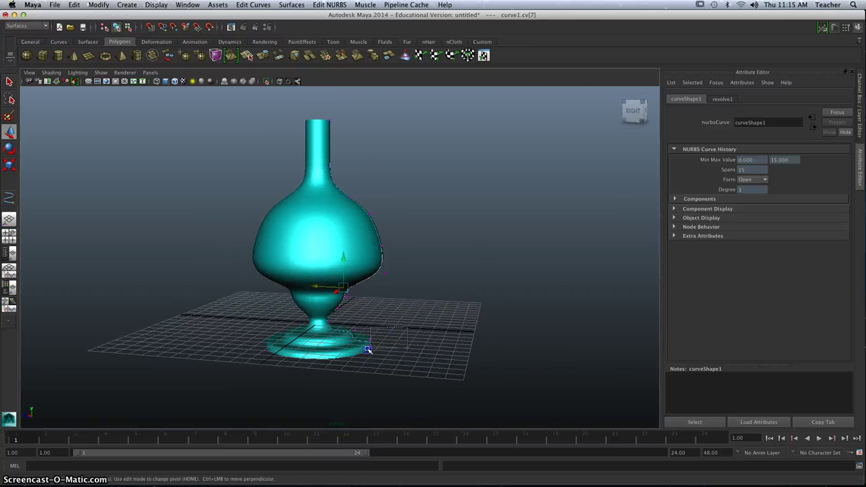
left_click_drag(368, 350, 329, 338)
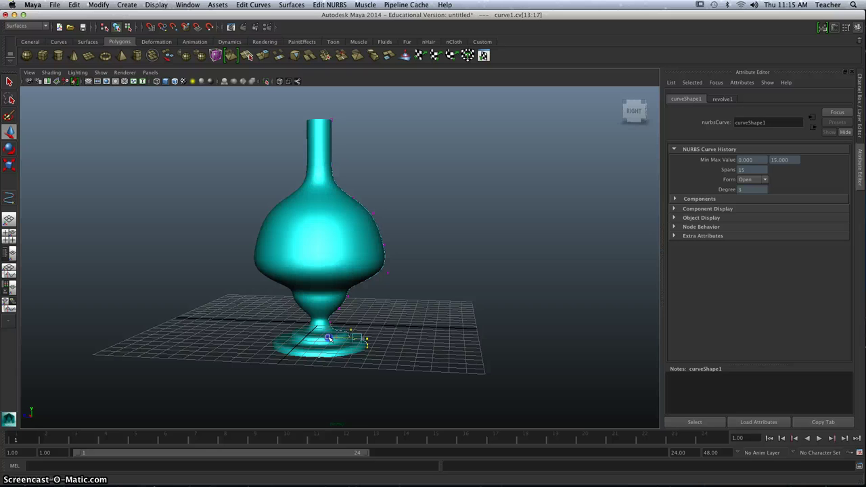
scroll(356, 345, "down", 3)
scroll(358, 345, "up", 6)
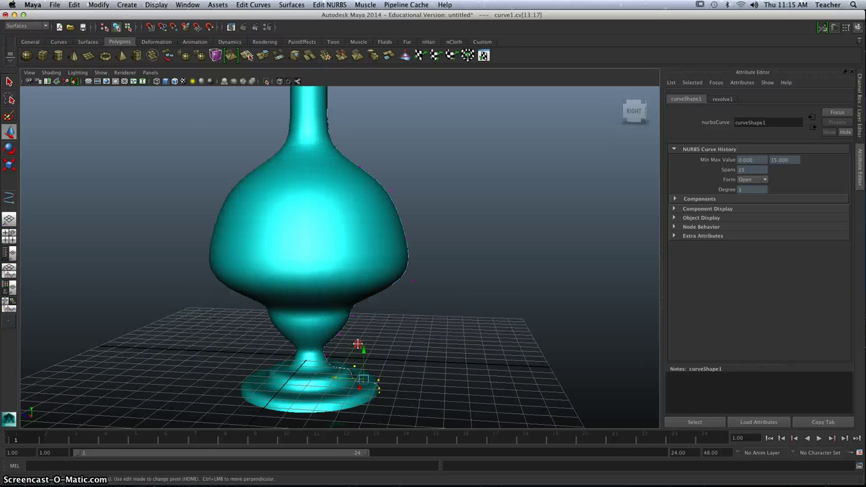
middle_click_drag(358, 345, 377, 288, "alt")
scroll(377, 289, "up", 3)
left_click_drag(379, 290, 361, 319, "alt")
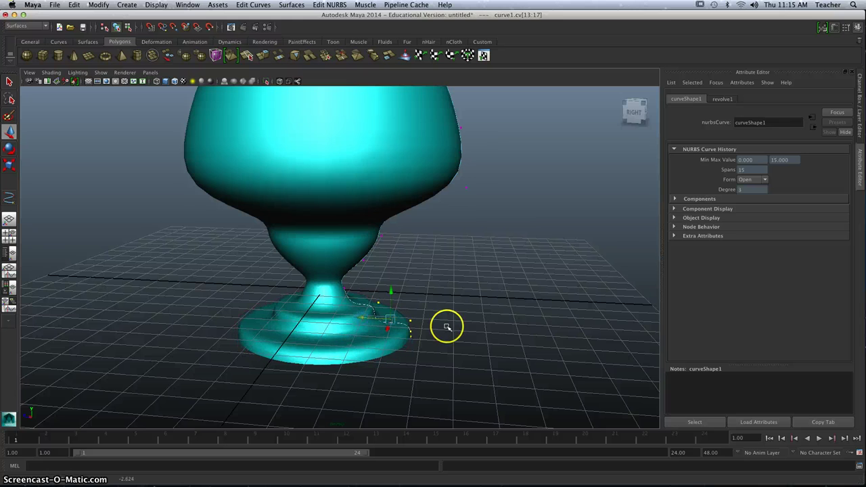
left_click_drag(447, 327, 414, 330, "alt")
scroll(411, 328, "down", 5)
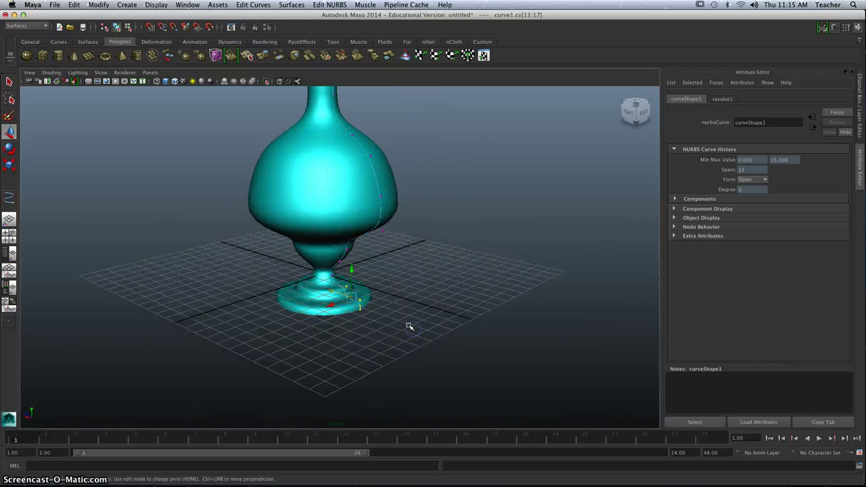
Move the selected foot control vertices outward to widen the vase's base
middle_click_drag(399, 282, 414, 288, "alt")
left_click_drag(344, 289, 352, 290)
left_click_drag(406, 280, 421, 258, "alt")
middle_click_drag(419, 256, 407, 286, "alt")
left_click_drag(353, 237, 347, 237, "alt")
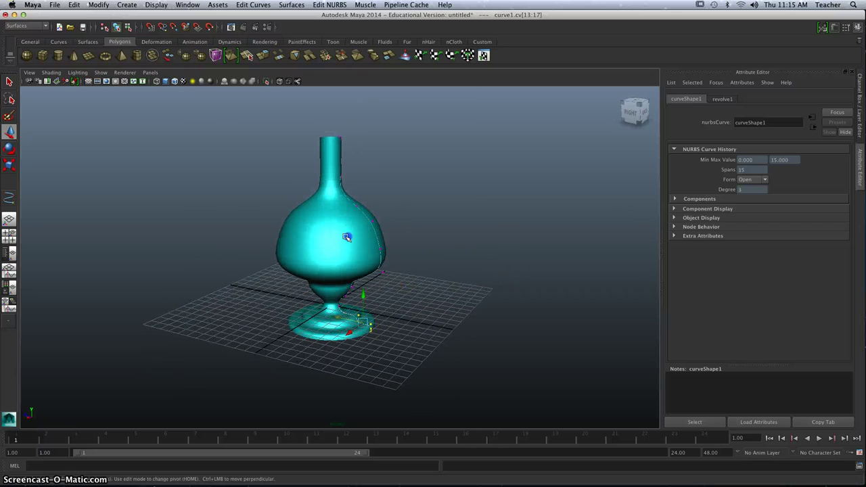
Return to object selection, try moving the whole profile curve away from the revolve axis, and undo the move
right_click_drag(340, 228, 358, 218)
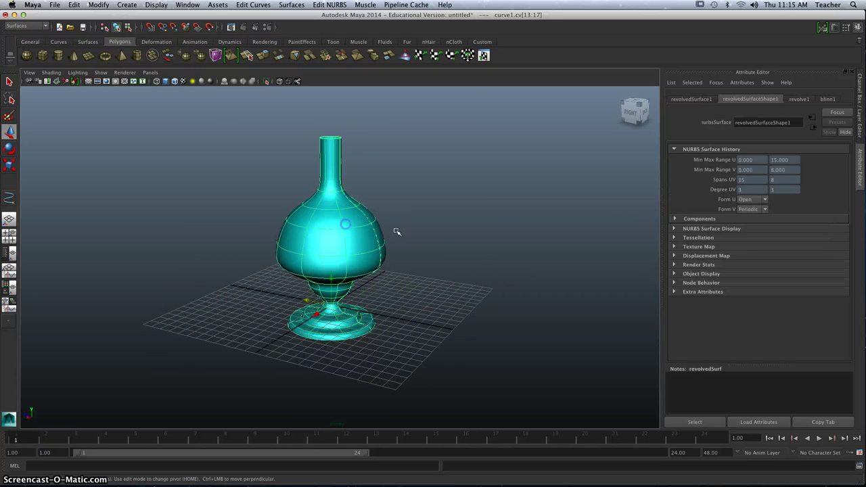
left_click_drag(358, 218, 336, 223, "alt")
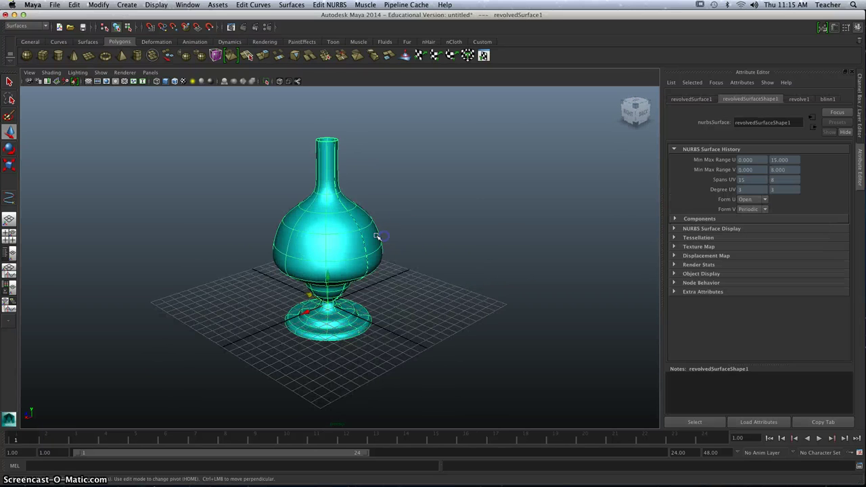
left_click(341, 203)
left_click(10, 133)
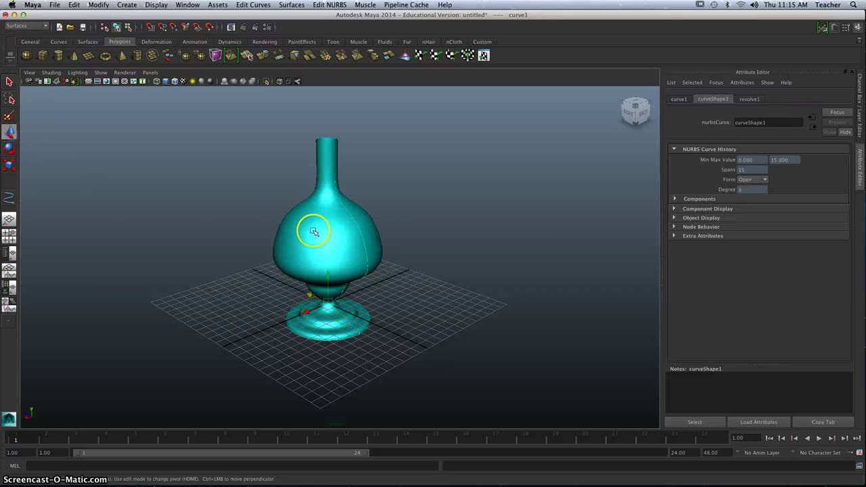
right_click_drag(305, 294, 444, 327, "alt")
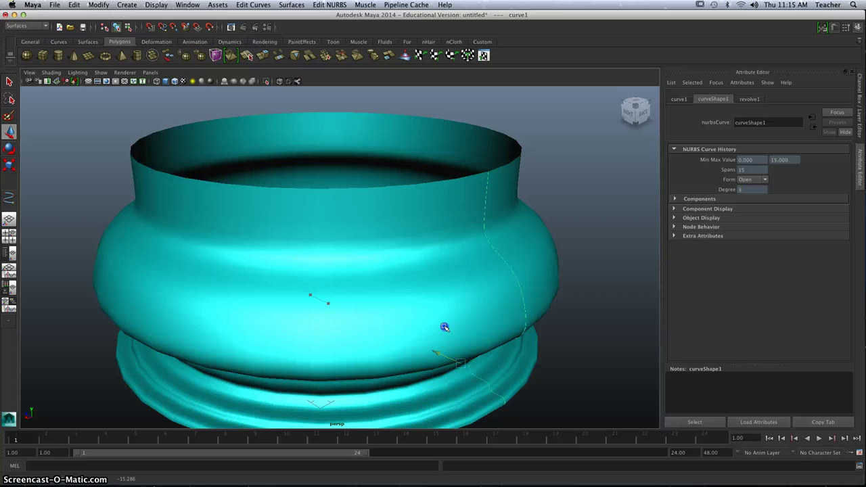
key("z")
mouse_move(327, 229)
left_mouse_down("alt")
mouse_move(344, 226)
mouse_move(320, 226)
left_mouse_up("alt")
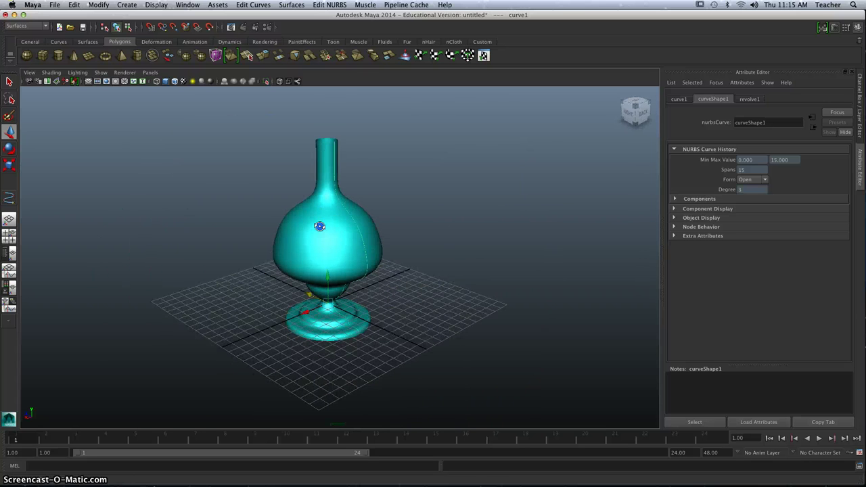
Select the revolved vase surface and delete its construction history
right_click_drag(320, 226, 359, 207, "alt")
left_click(321, 188)
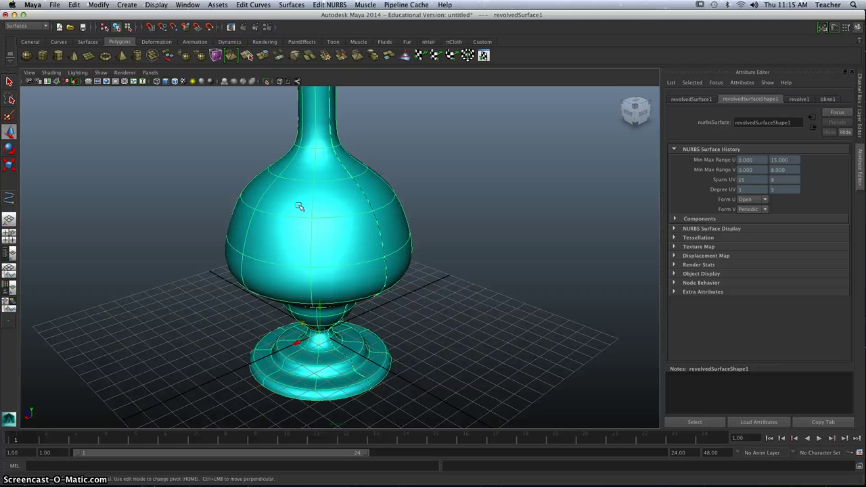
left_click_drag(297, 212, 304, 209, "alt")
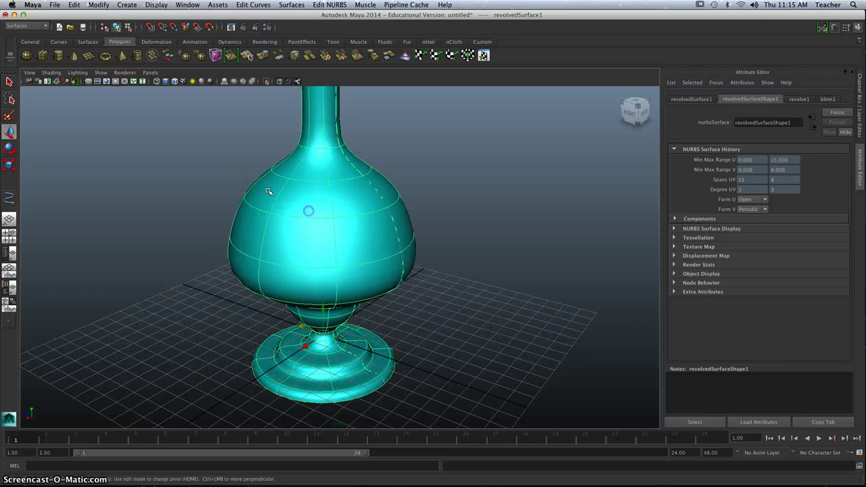
left_click(235, 173)
left_click(315, 212)
left_click(73, 5)
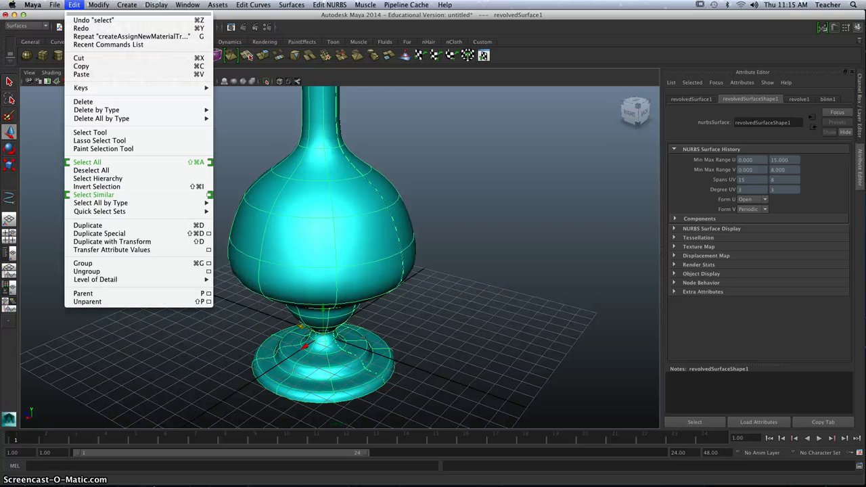
mouse_move(86, 109)
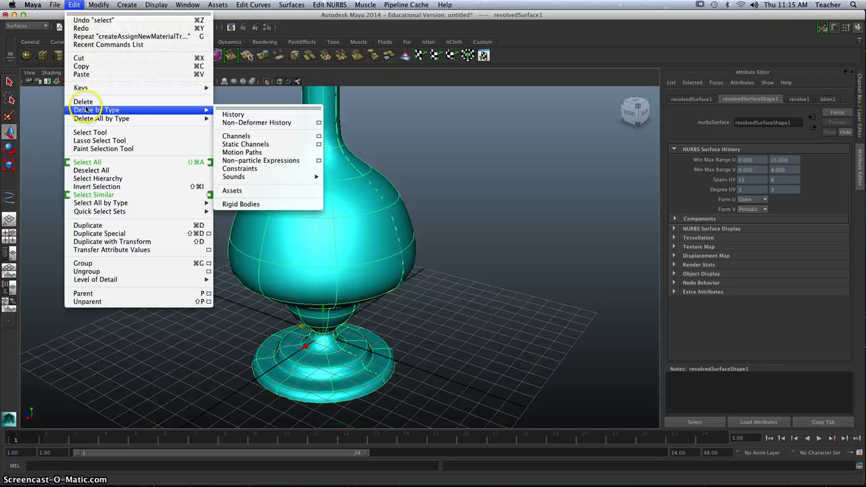
left_click(237, 114)
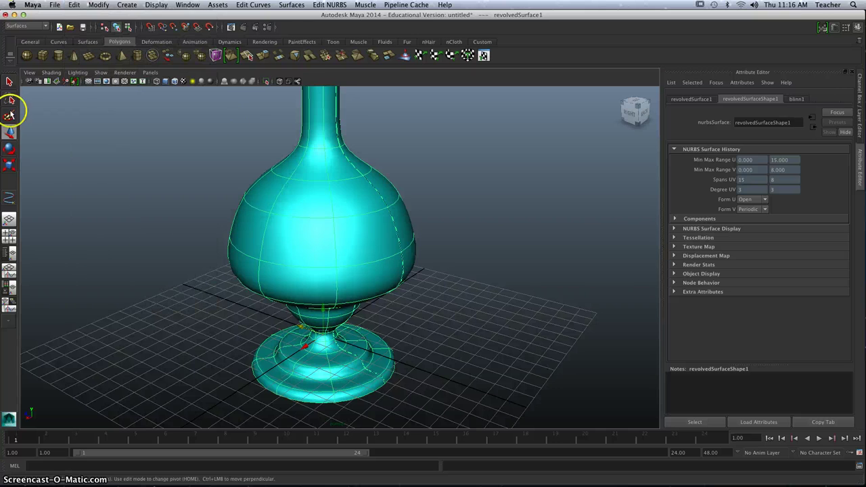
Move the vase aside from its original profile curve and delete the curve
left_click(304, 322)
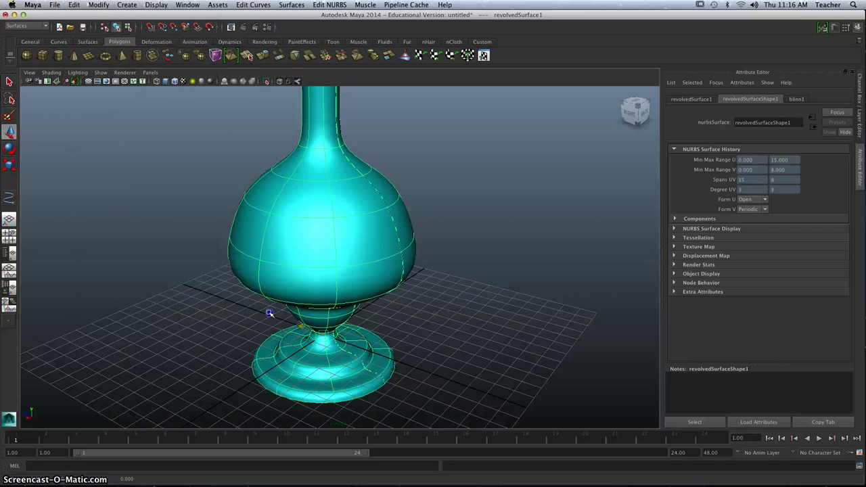
left_click_drag(269, 312, 247, 305)
left_click(391, 217)
key("BackSpace")
Select the vase and move it back to the center of the grid
left_click(333, 231)
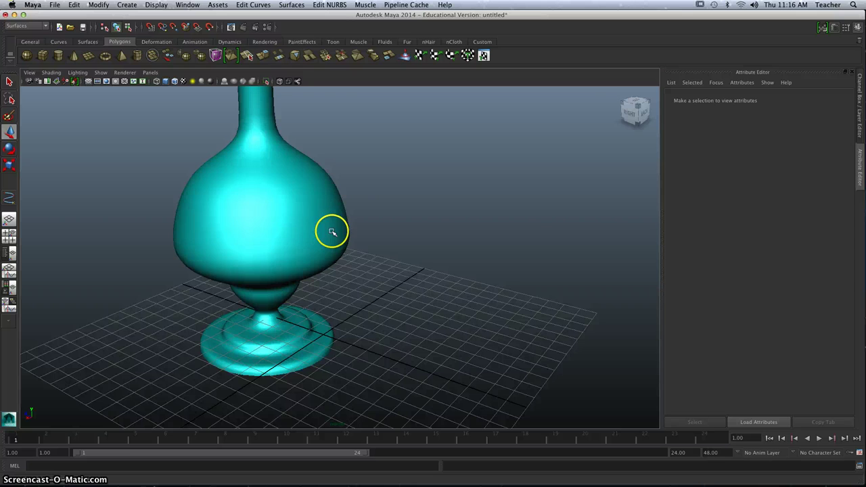
right_click_drag(332, 232, 266, 189, "alt")
left_click(228, 218)
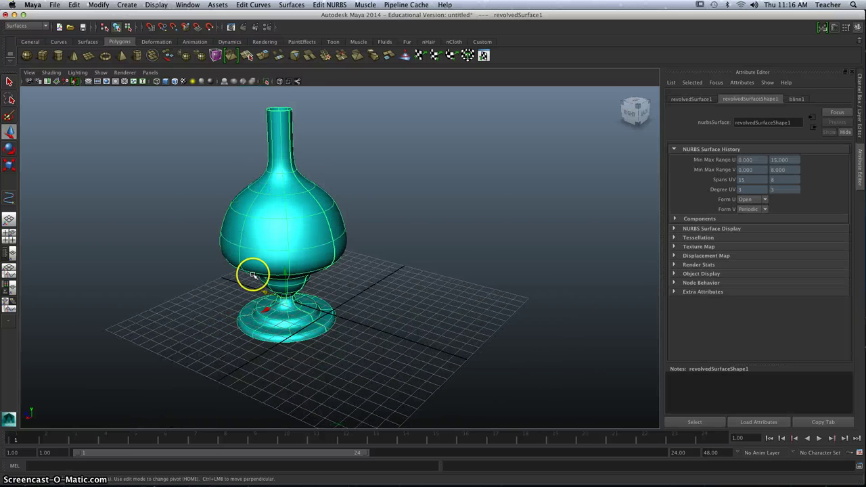
left_click_drag(251, 274, 360, 299)
left_click(359, 301)
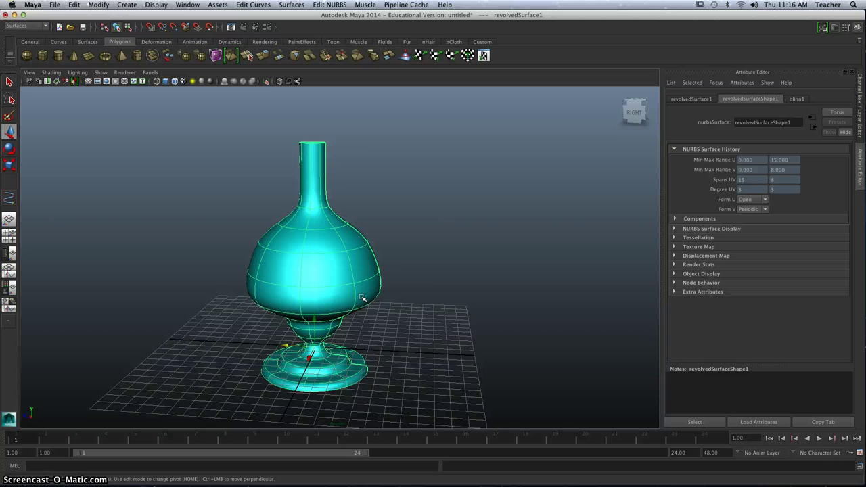
Switch to the maximized right side view and frame the vase with free space around it
key("space")
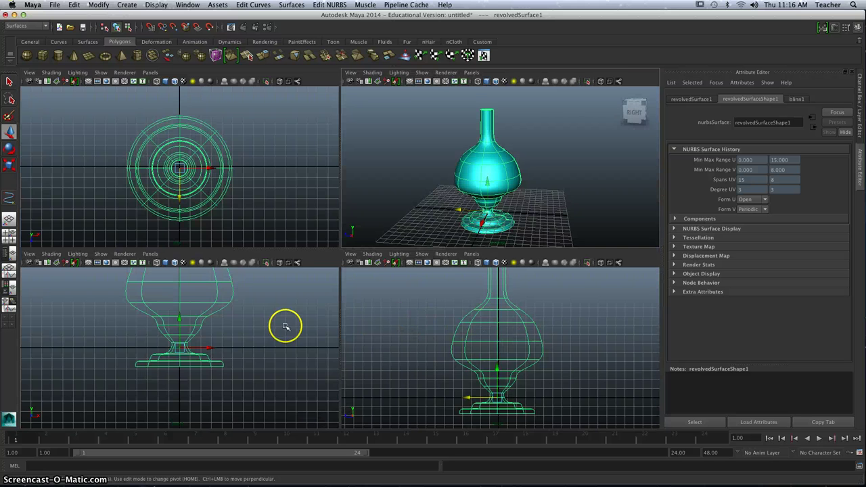
key("space")
middle_click_drag(368, 246, 365, 299, "alt")
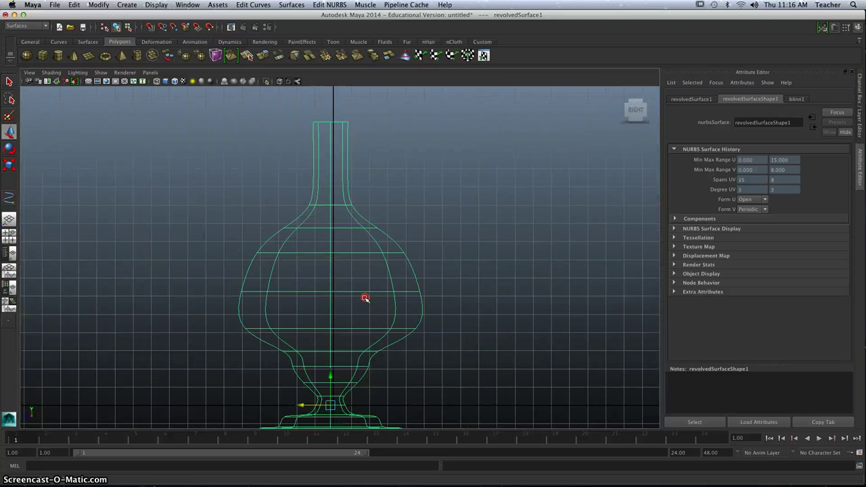
scroll(364, 299, "down", 6)
middle_click_drag(374, 252, 361, 299, "alt")
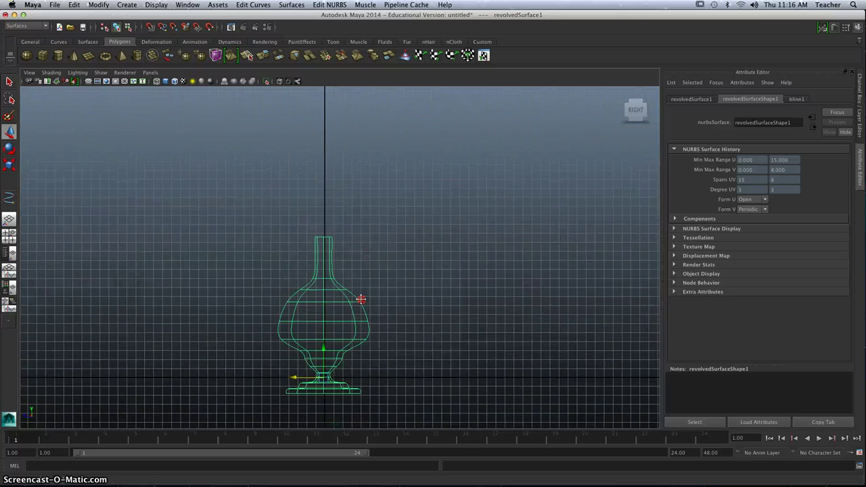
scroll(361, 300, "up", 3)
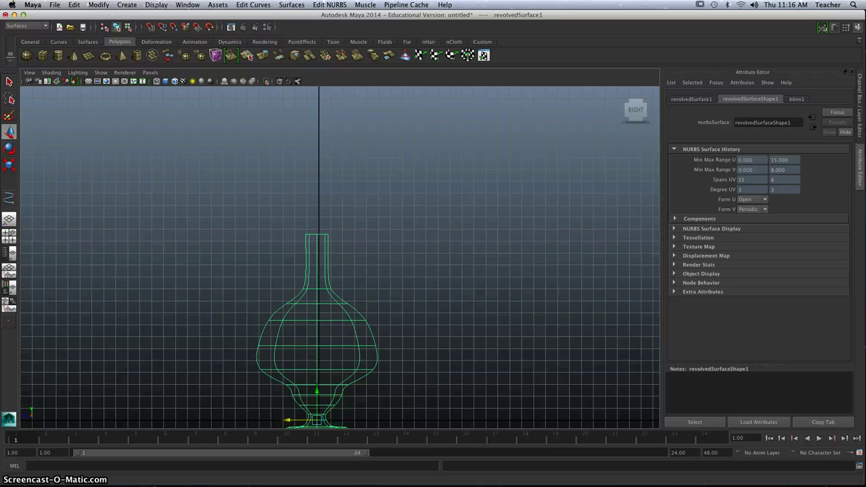
Start the EP Curve Tool with its options, reset them, and set the curve degree to 1 Linear
left_click(74, 5)
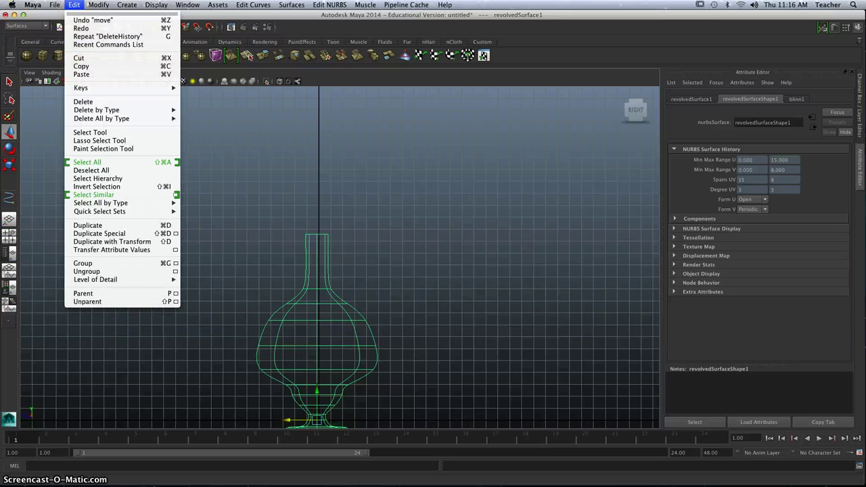
mouse_move(126, 5)
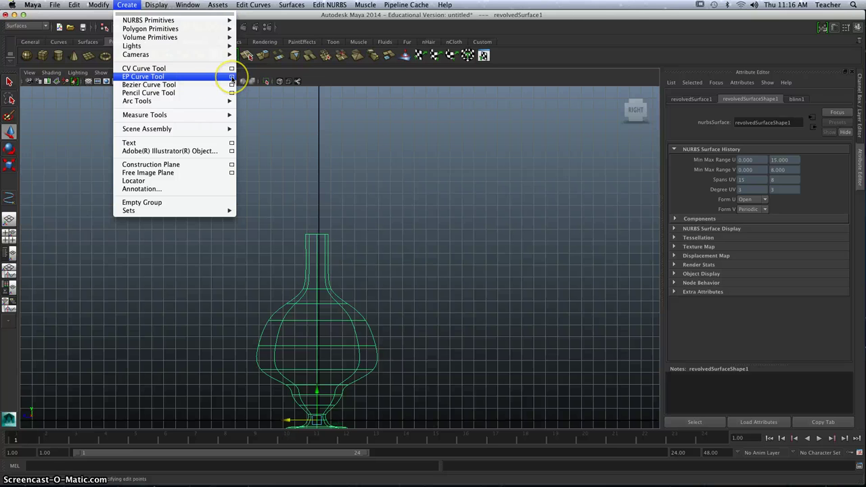
left_click(232, 77)
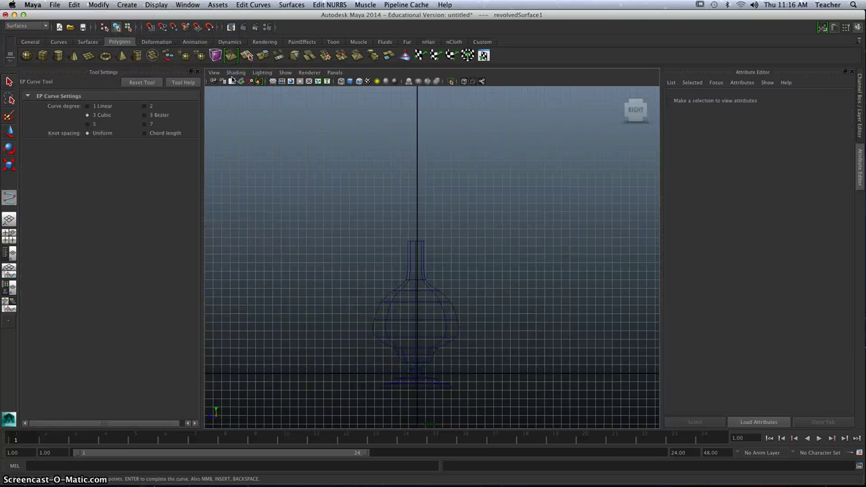
left_click(90, 107)
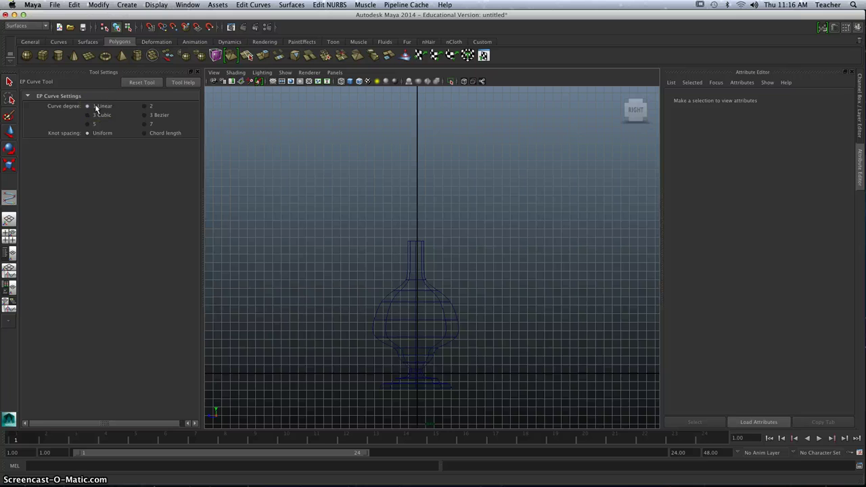
left_click(150, 116)
left_click(144, 133)
left_click(143, 84)
left_click(87, 106)
left_click(198, 73)
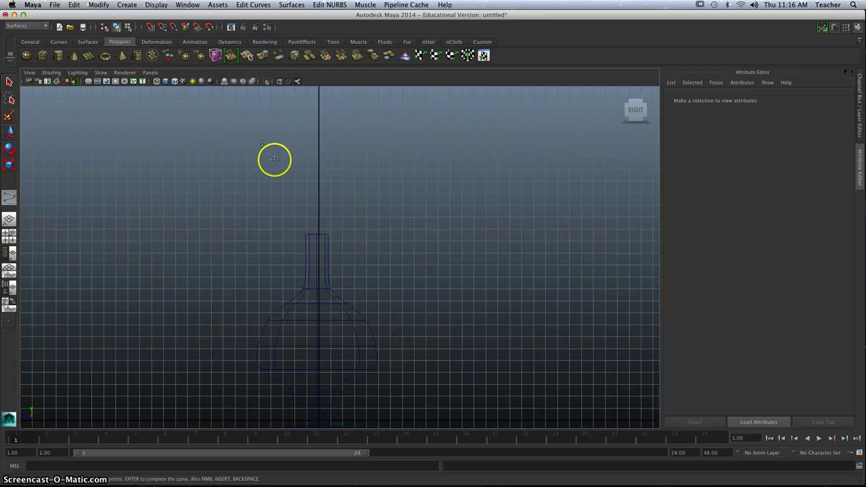
scroll(335, 169, "down", 1)
middle_click_drag(351, 178, 337, 168, "alt")
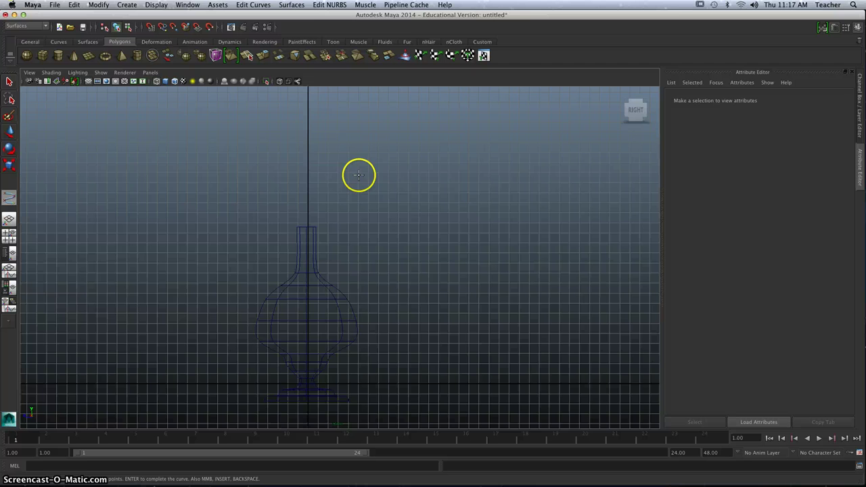
Draw a thin, slanted lampshade profile with straight segments above and to the side of the vase, leaving a small gap in its outline
left_click(360, 179)
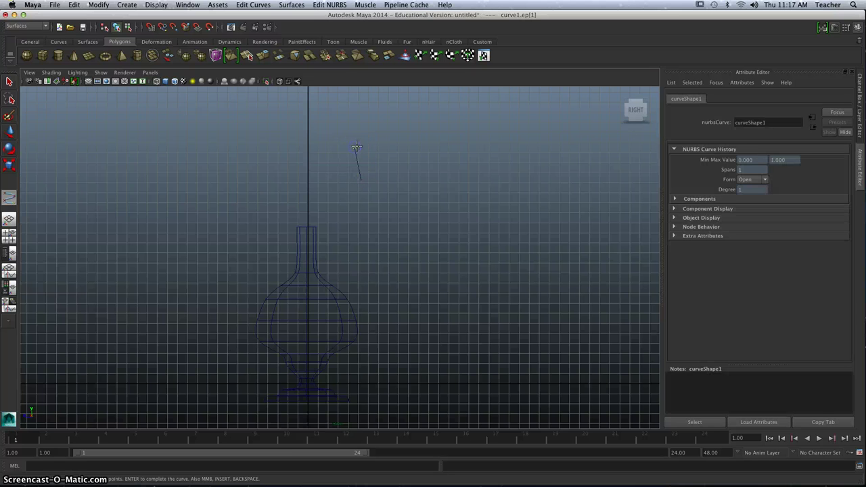
left_click(357, 147)
left_click_drag(393, 267, 371, 199)
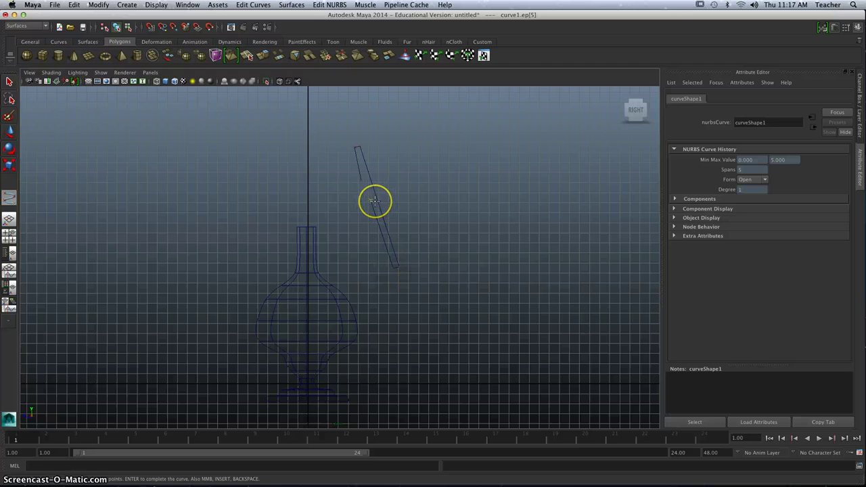
key("Return")
key("w")
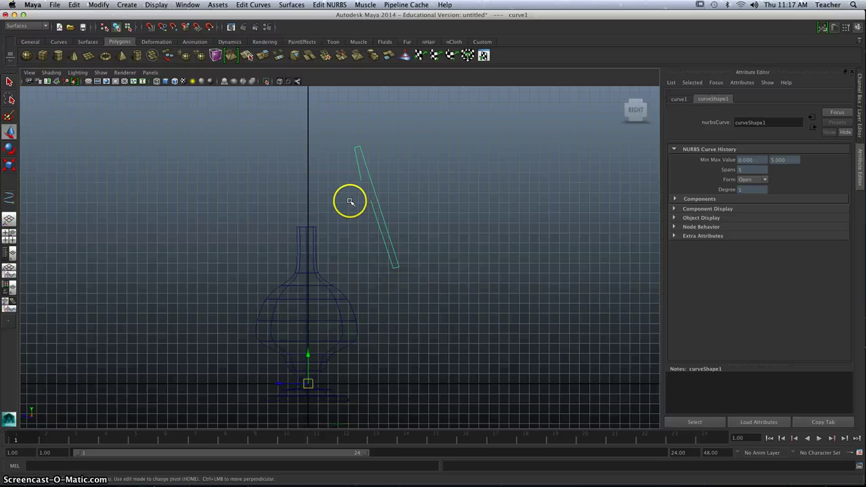
Return to the perspective view and revolve the slanted profile curve around the vertical axis into a lampshade
key("space")
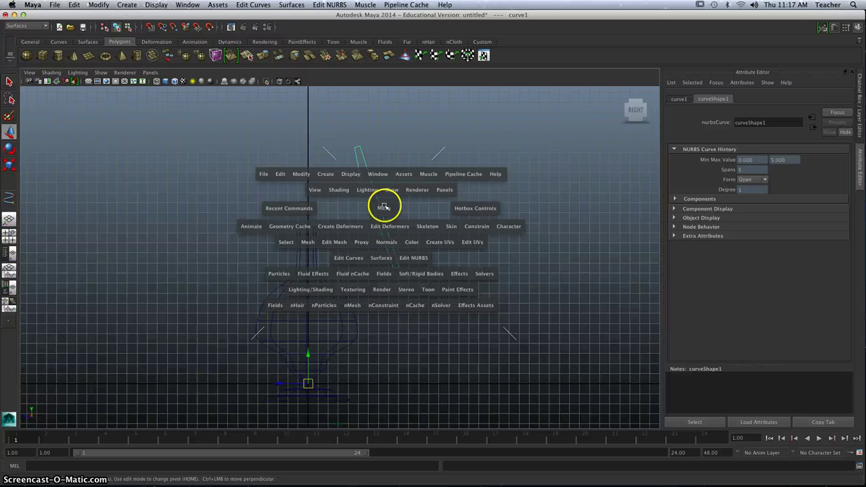
key("space")
middle_click_drag(385, 201, 377, 272, "alt")
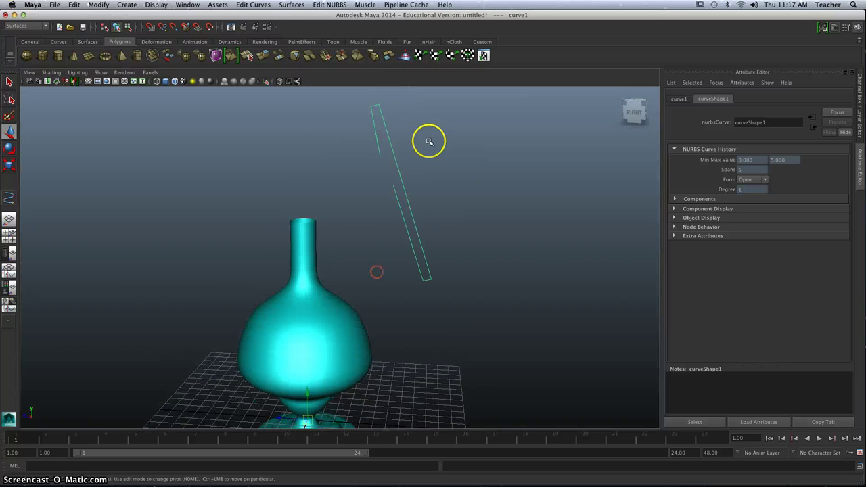
left_click(292, 5)
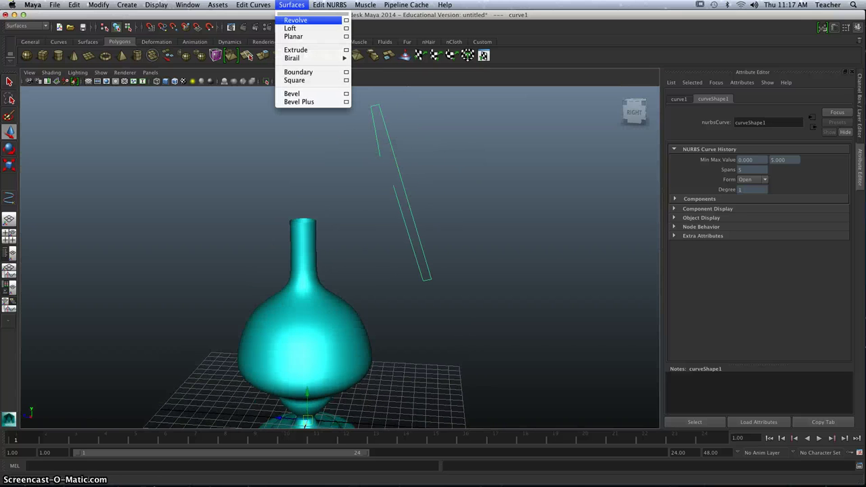
left_click(295, 29)
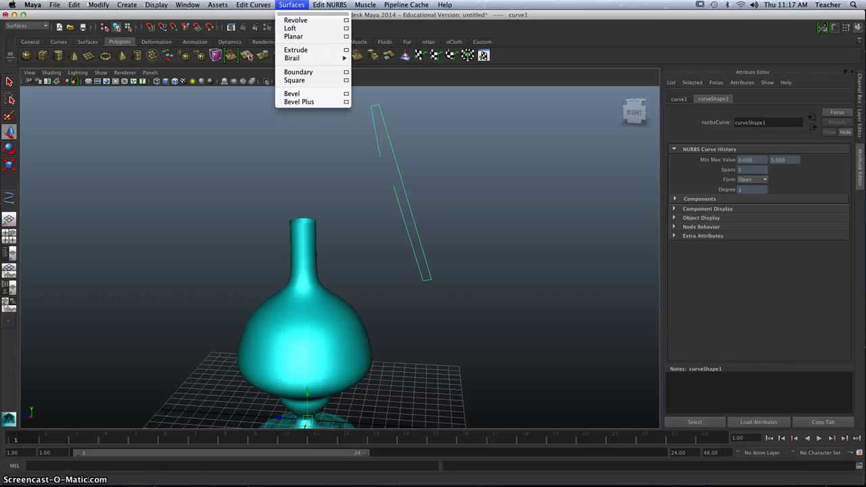
left_click(31, 26)
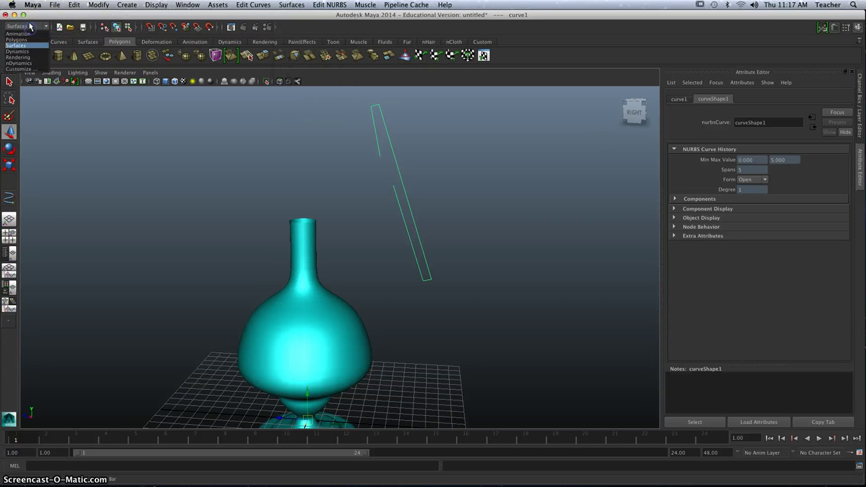
left_click(27, 46)
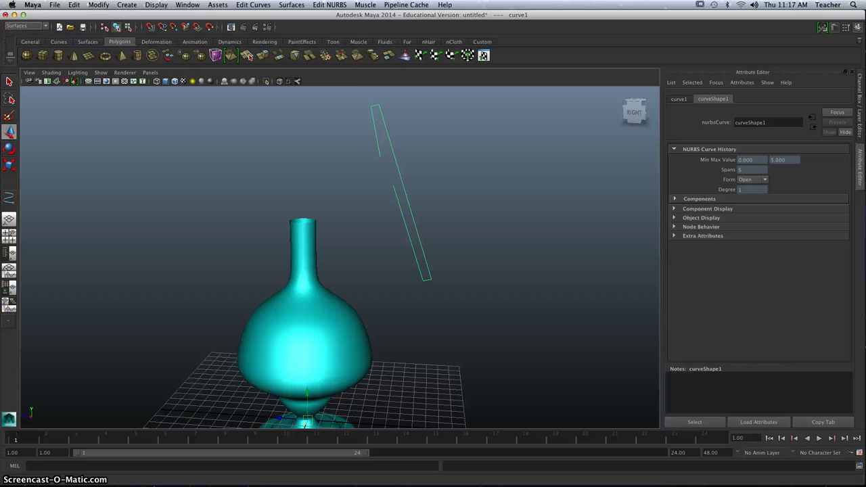
left_click(292, 5)
left_click(289, 23)
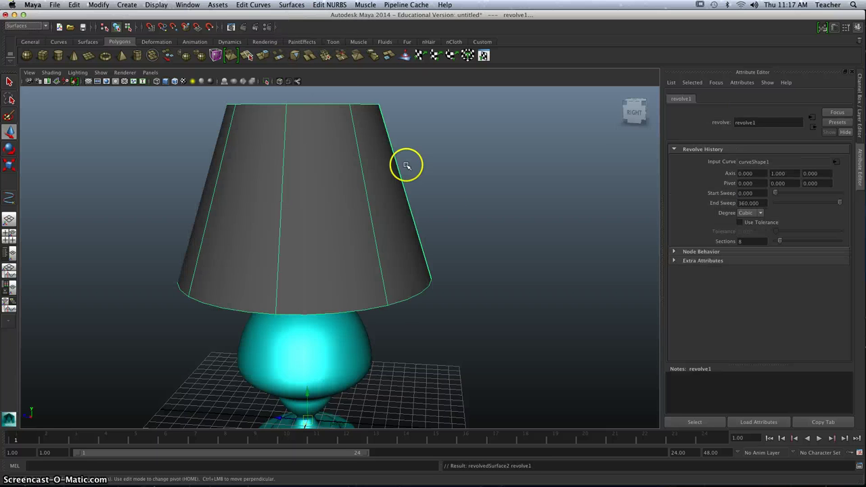
Scale the lampshade up slightly along the vertical axis
left_click_drag(469, 222, 441, 230, "alt")
scroll(453, 218, "down", 4)
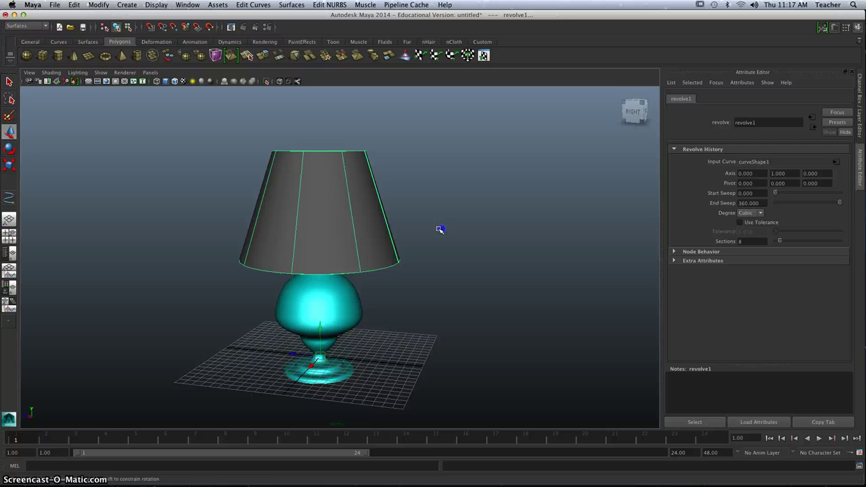
left_click(10, 165)
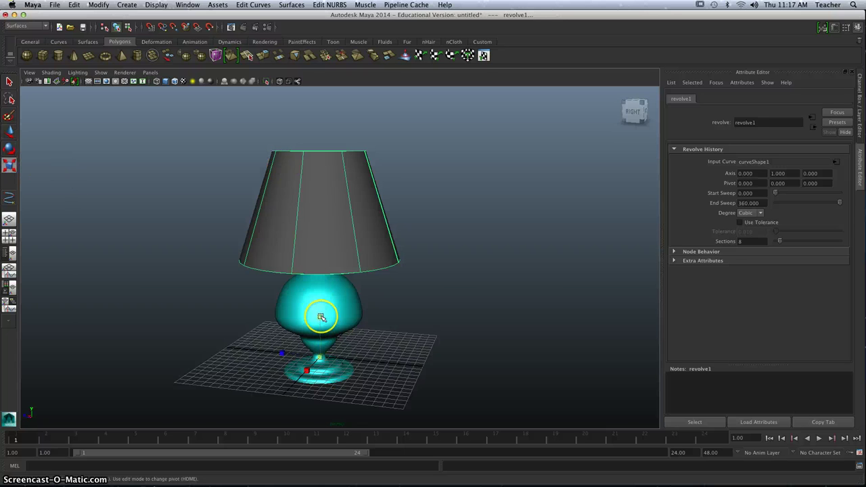
left_click_drag(322, 317, 321, 313)
Check the profile curve below the shade's rim, then select the lampshade surface and delete its construction history
left_click_drag(373, 261, 339, 260, "alt")
right_click_drag(339, 260, 387, 269, "alt")
left_click(403, 270)
left_click(398, 269)
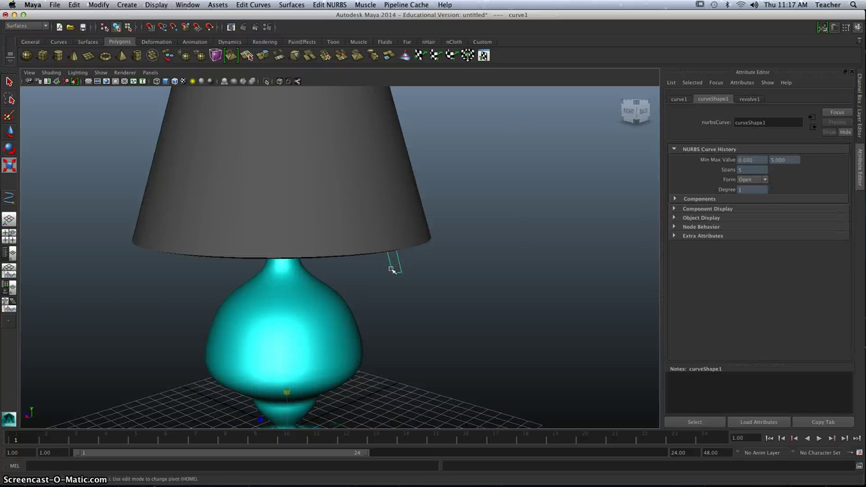
left_click_drag(368, 246, 359, 286, "alt")
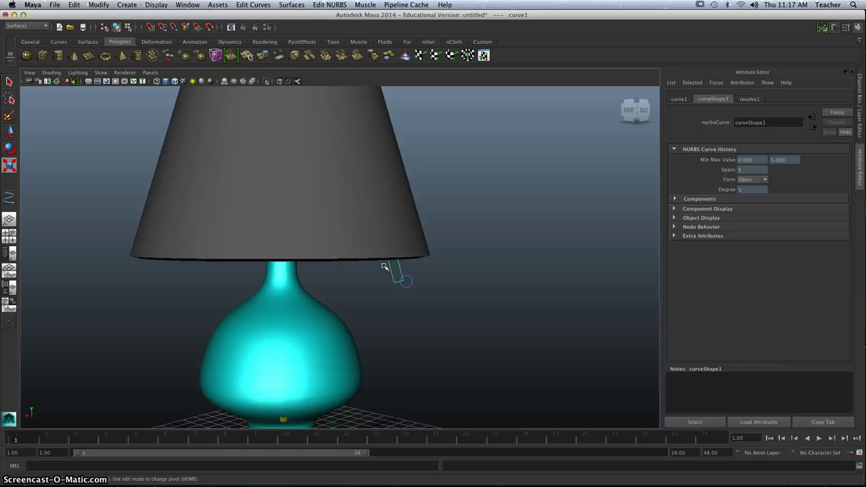
left_click(348, 233)
middle_click_drag(282, 189, 290, 216, "alt")
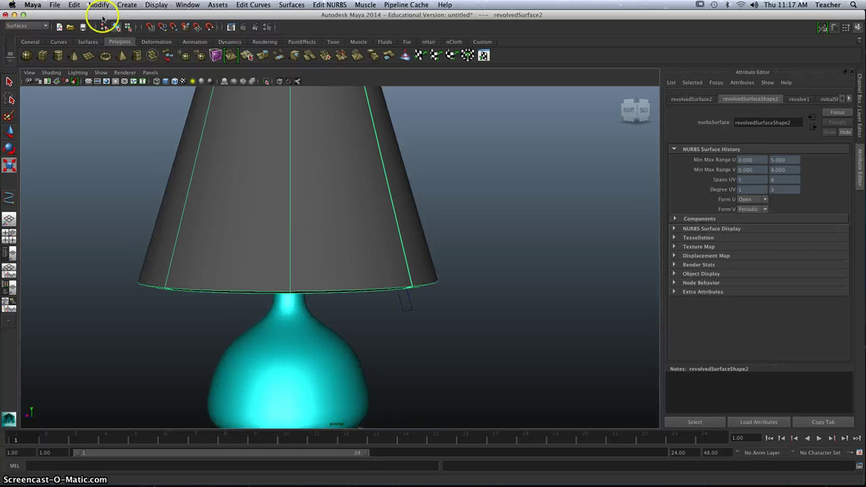
left_click(75, 4)
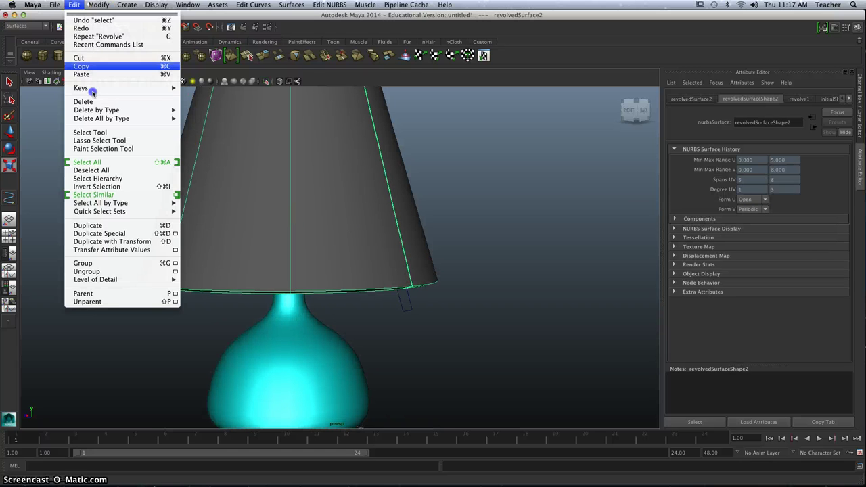
mouse_move(96, 112)
left_click(205, 115)
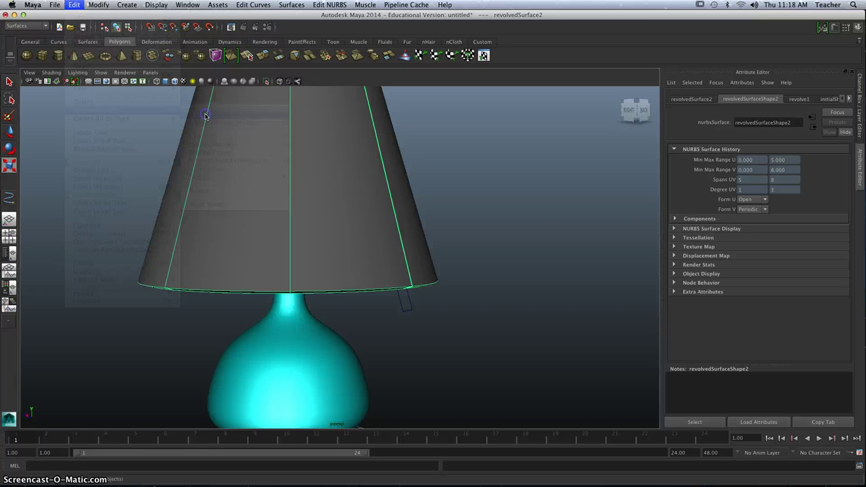
Delete the leftover profile curve beneath the lampshade's rim
left_click(406, 306)
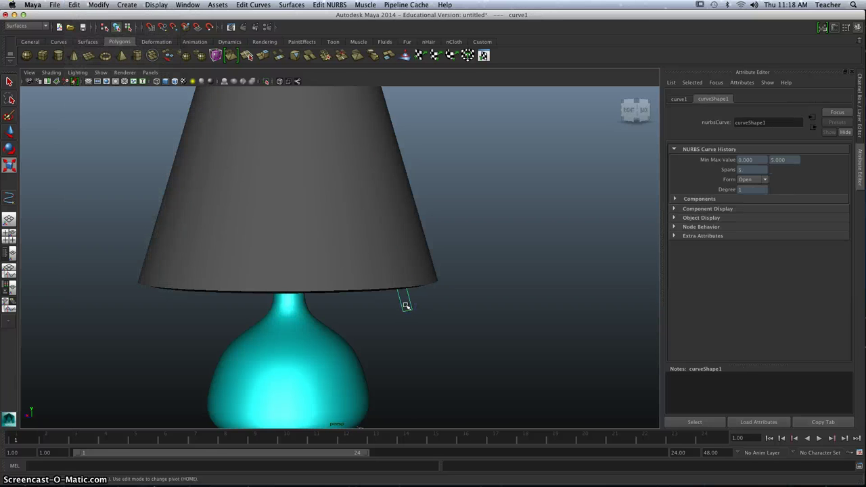
key("Delete")
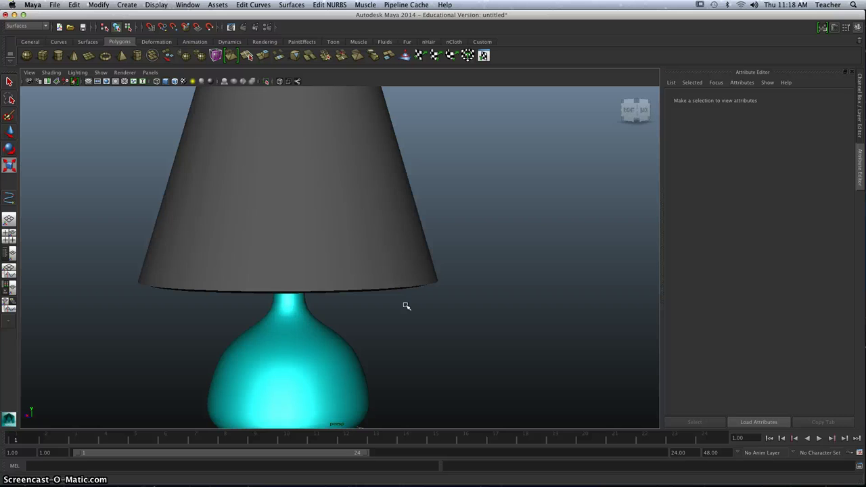
mouse_move(306, 209)
left_mouse_down("alt")
mouse_move(295, 222)
mouse_move(328, 241)
mouse_move(309, 242)
mouse_move(311, 216)
left_mouse_up("alt")
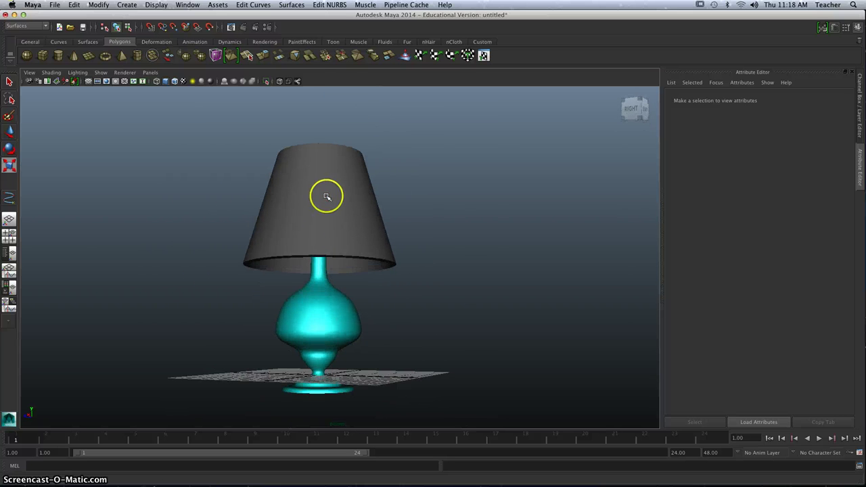
Assign a new Blinn material to the lampshade and set its color to white
right_click_drag(327, 196, 335, 355)
left_click(453, 172)
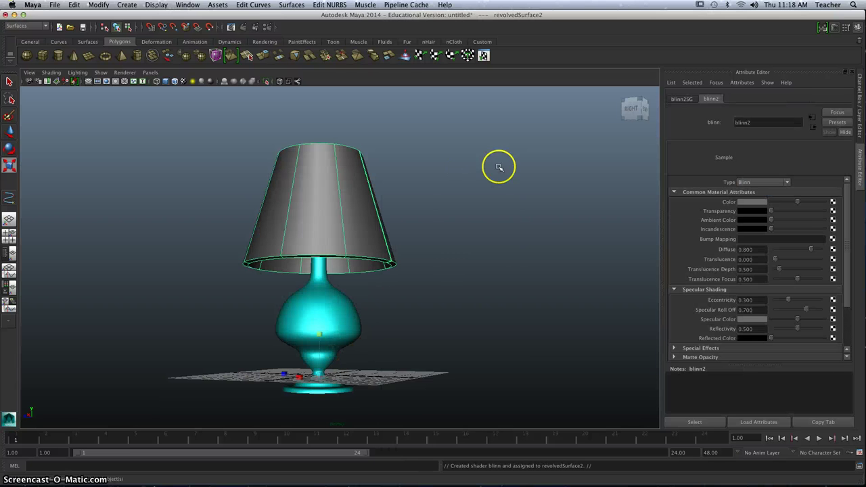
left_click(753, 201)
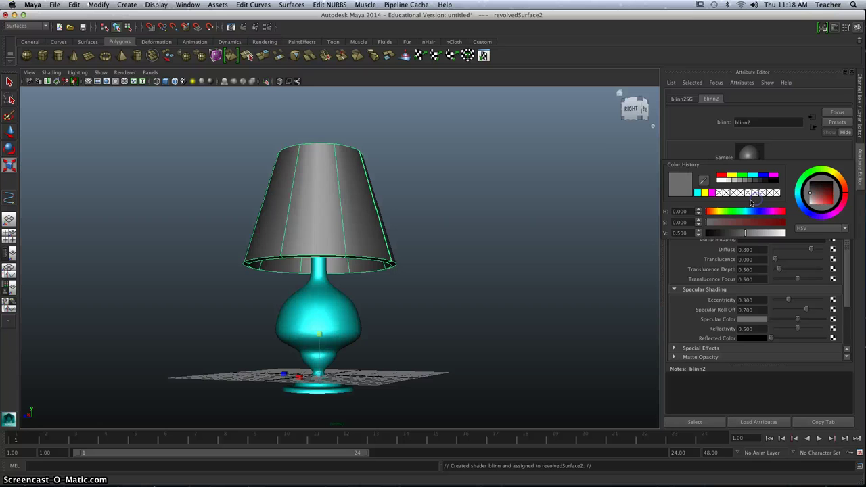
left_click(724, 183)
left_click(499, 193)
mouse_move(474, 194)
left_mouse_down("alt")
mouse_move(460, 214)
mouse_move(470, 193)
left_mouse_up("alt")
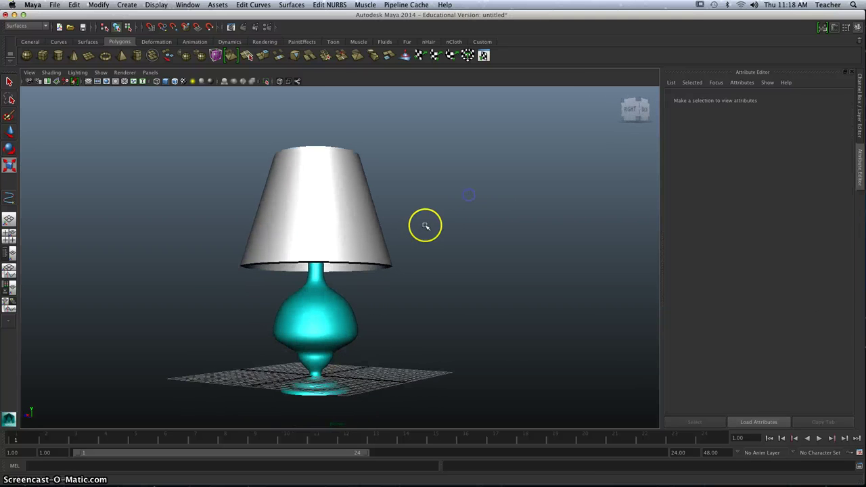
Select the lampshade and the cyan base together and activate the Move Tool
left_click_drag(426, 224, 435, 228, "alt")
middle_click_drag(446, 240, 444, 224, "alt")
left_click_drag(443, 224, 437, 226, "alt")
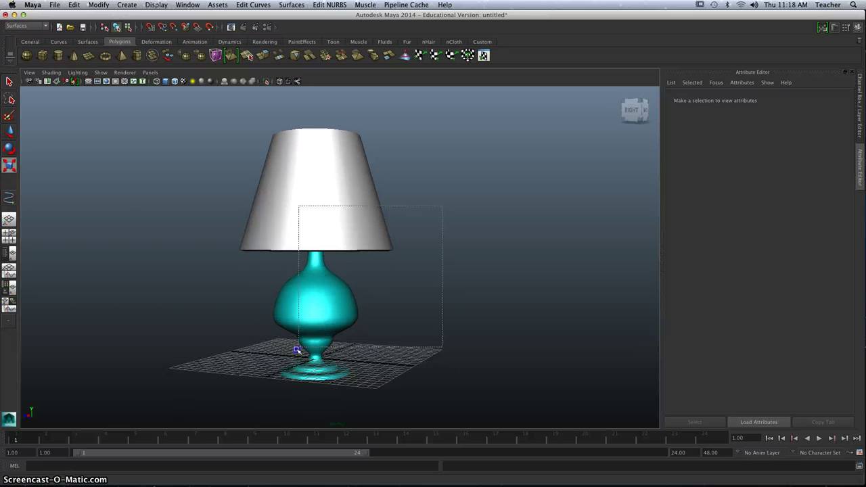
left_click_drag(298, 350, 337, 306)
left_click(9, 132)
middle_click_drag(363, 272, 348, 281, "alt")
right_click_drag(348, 280, 354, 281, "alt")
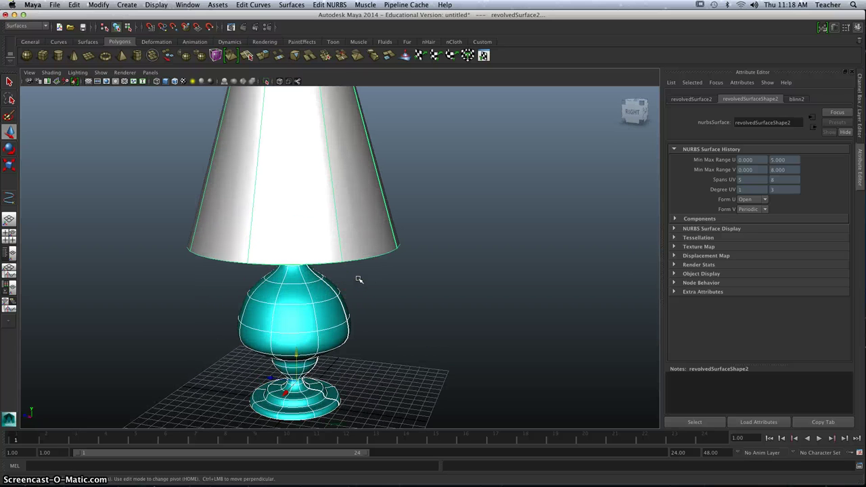
left_click_drag(392, 263, 397, 258, "alt")
left_click(303, 180)
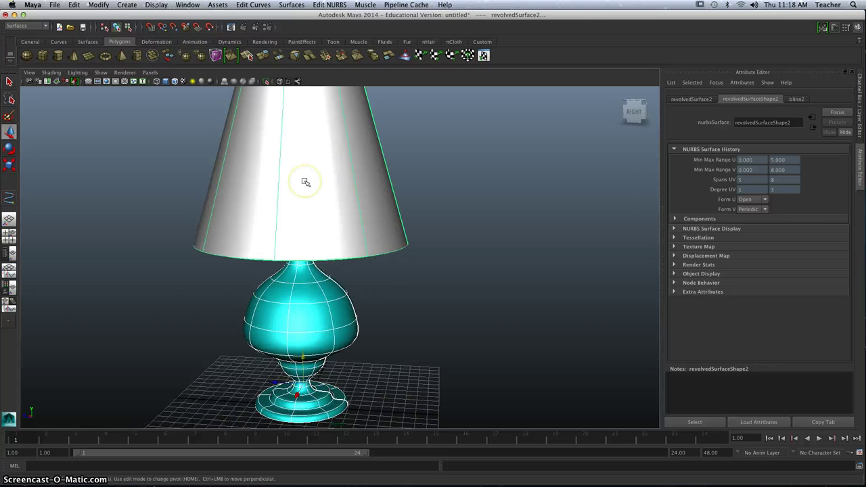